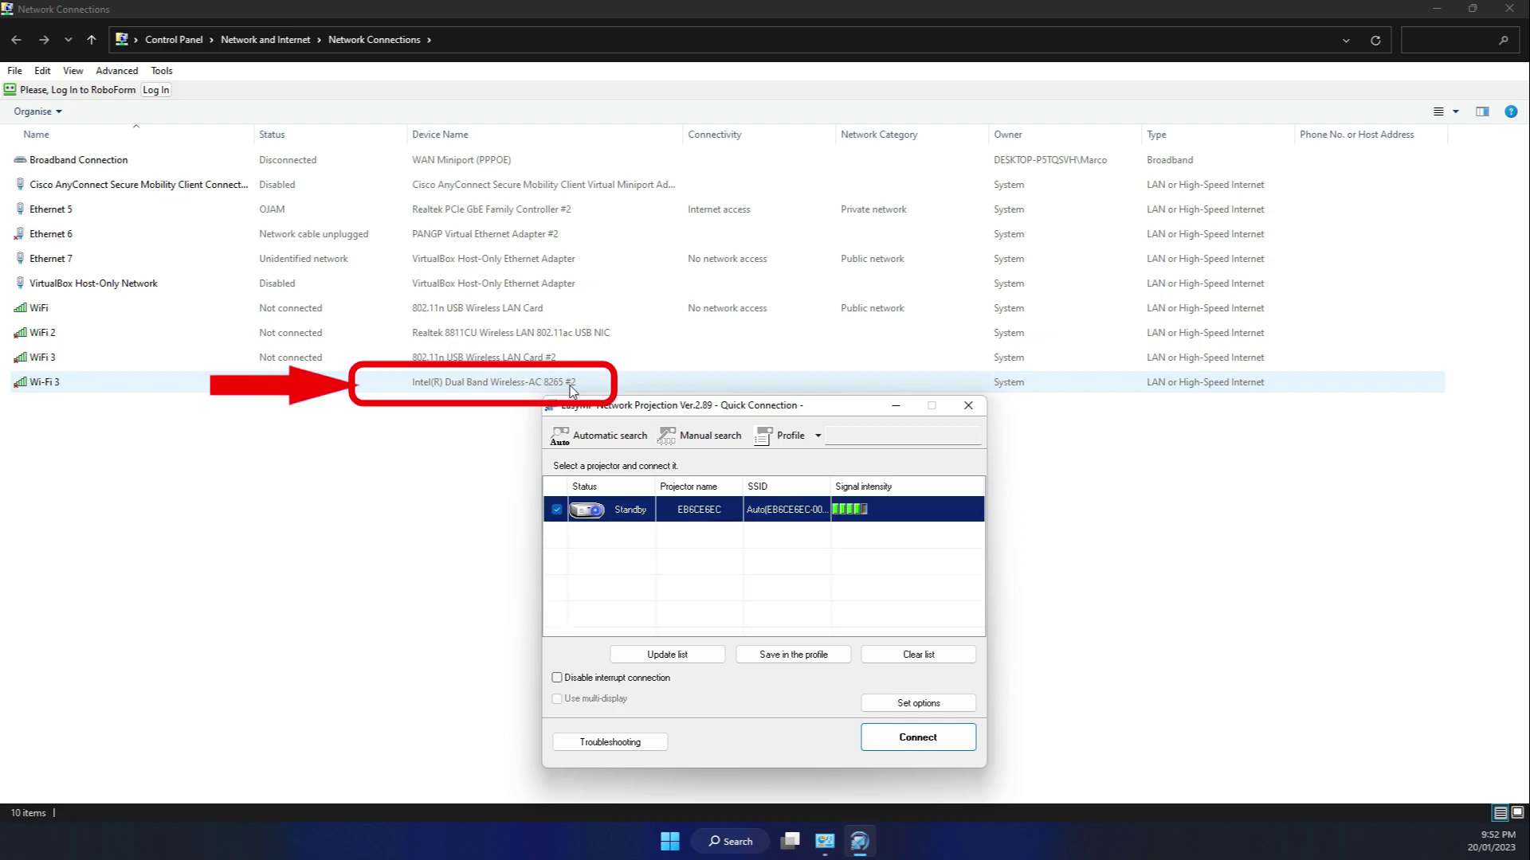
Step: Switch the network adapter to Intel(R) Dual Band Wireless-AC 8265 #2, turning wireless LAN on
{"action": "left_click", "coordinate": [927, 701]}
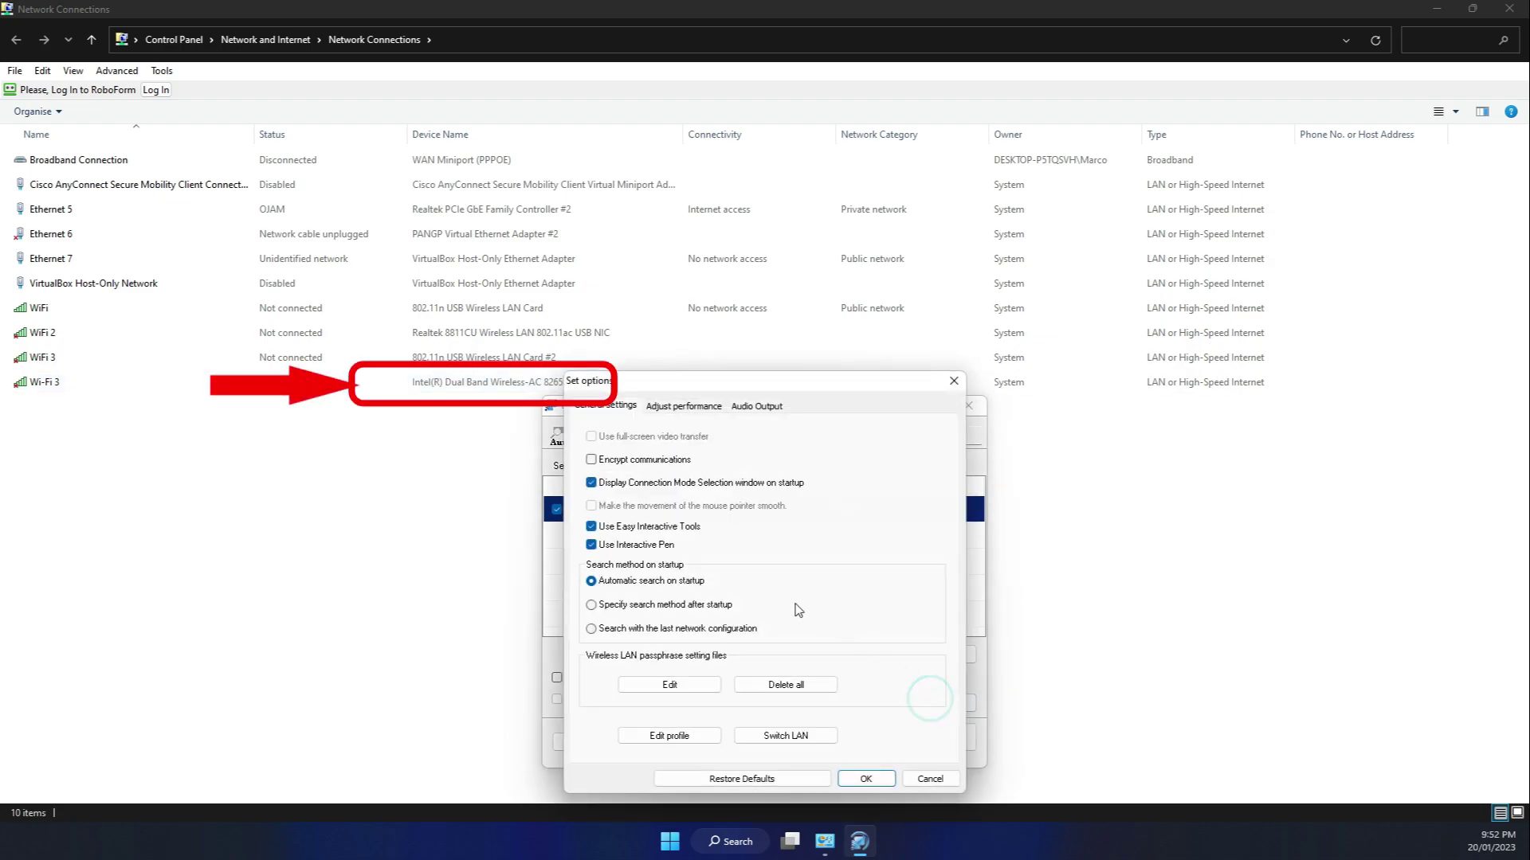
{"action": "left_click", "coordinate": [784, 736]}
{"action": "scroll", "coordinate": [747, 606], "scroll_direction": "down", "scroll_amount": 1}
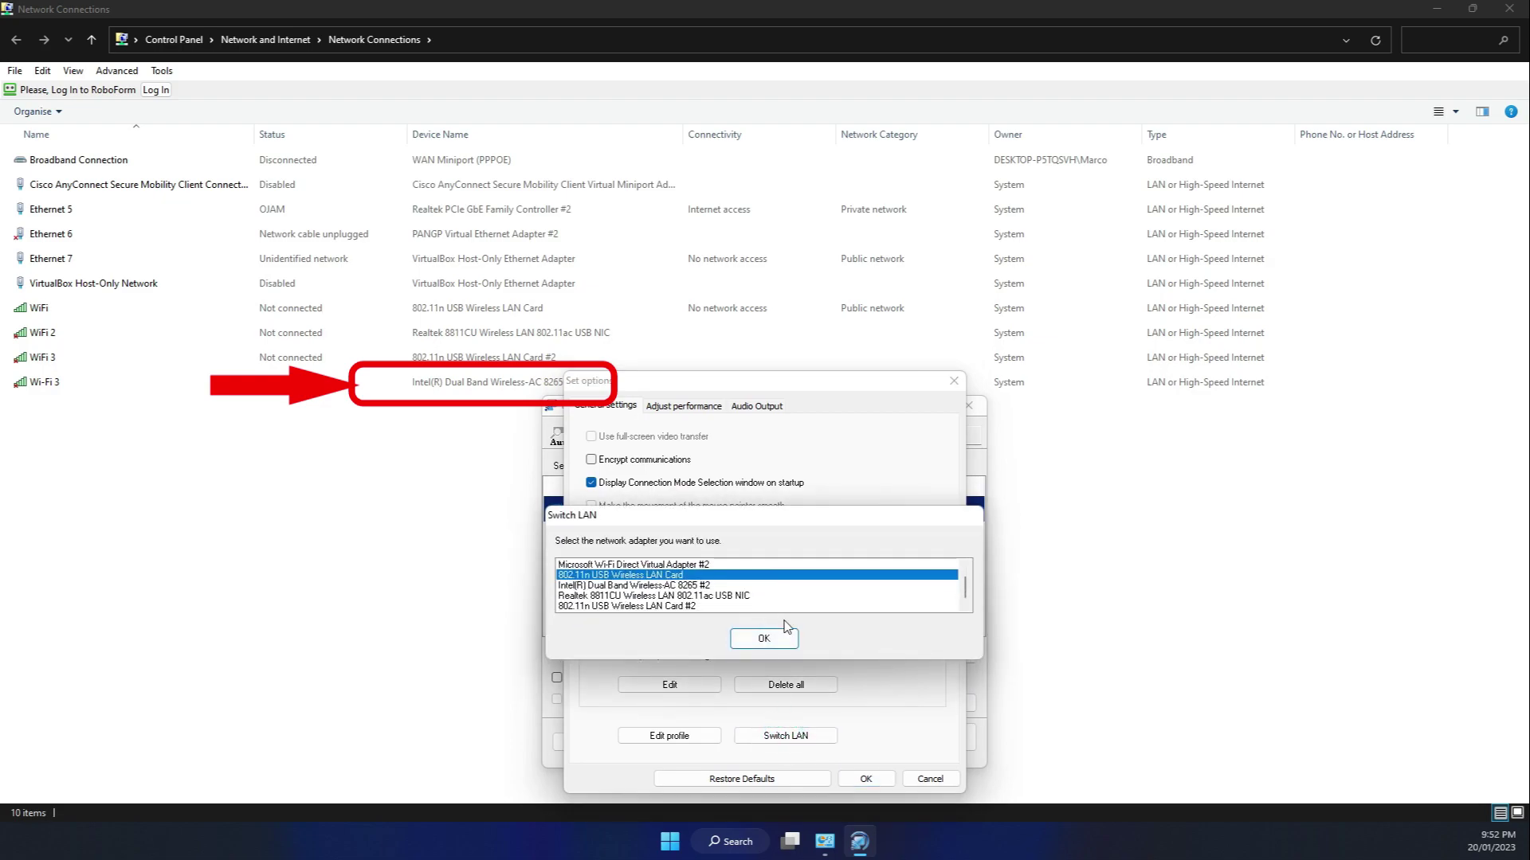
{"action": "left_click", "coordinate": [706, 586]}
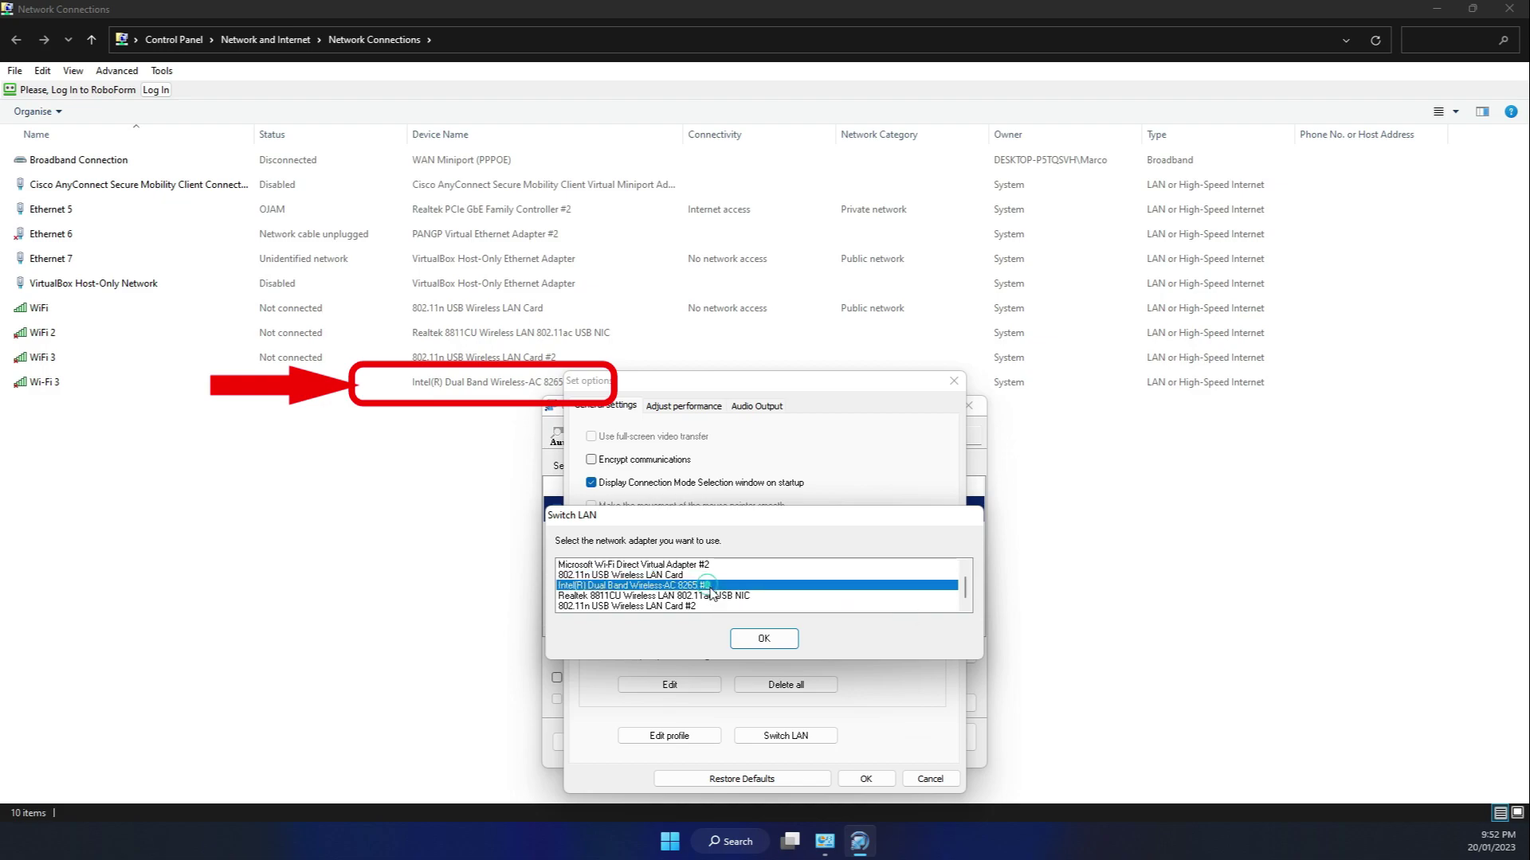
{"action": "left_click", "coordinate": [764, 639]}
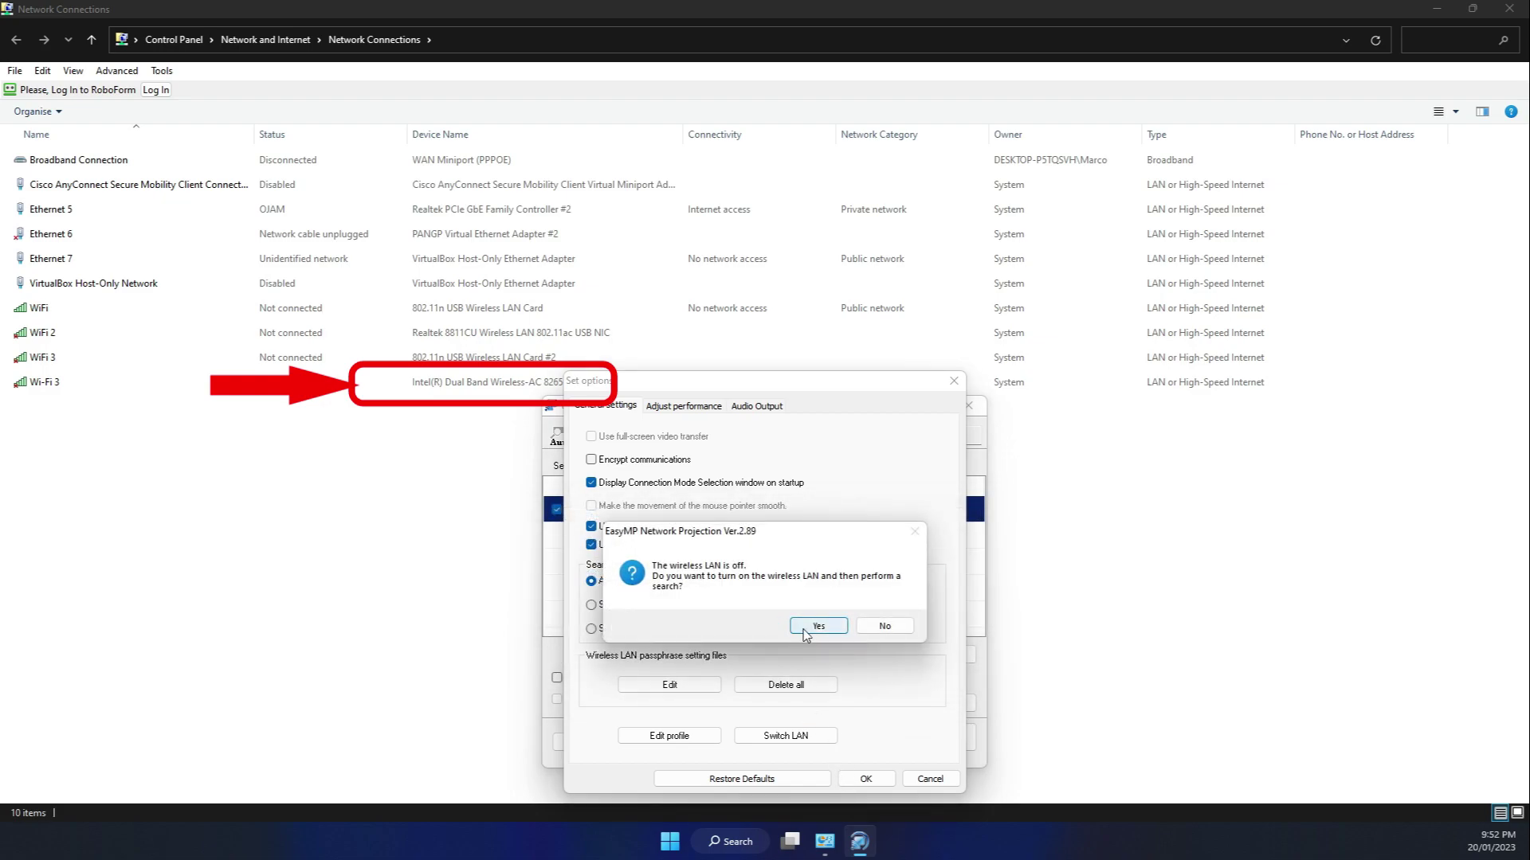
{"action": "left_click", "coordinate": [803, 632]}
{"action": "left_click", "coordinate": [851, 779]}
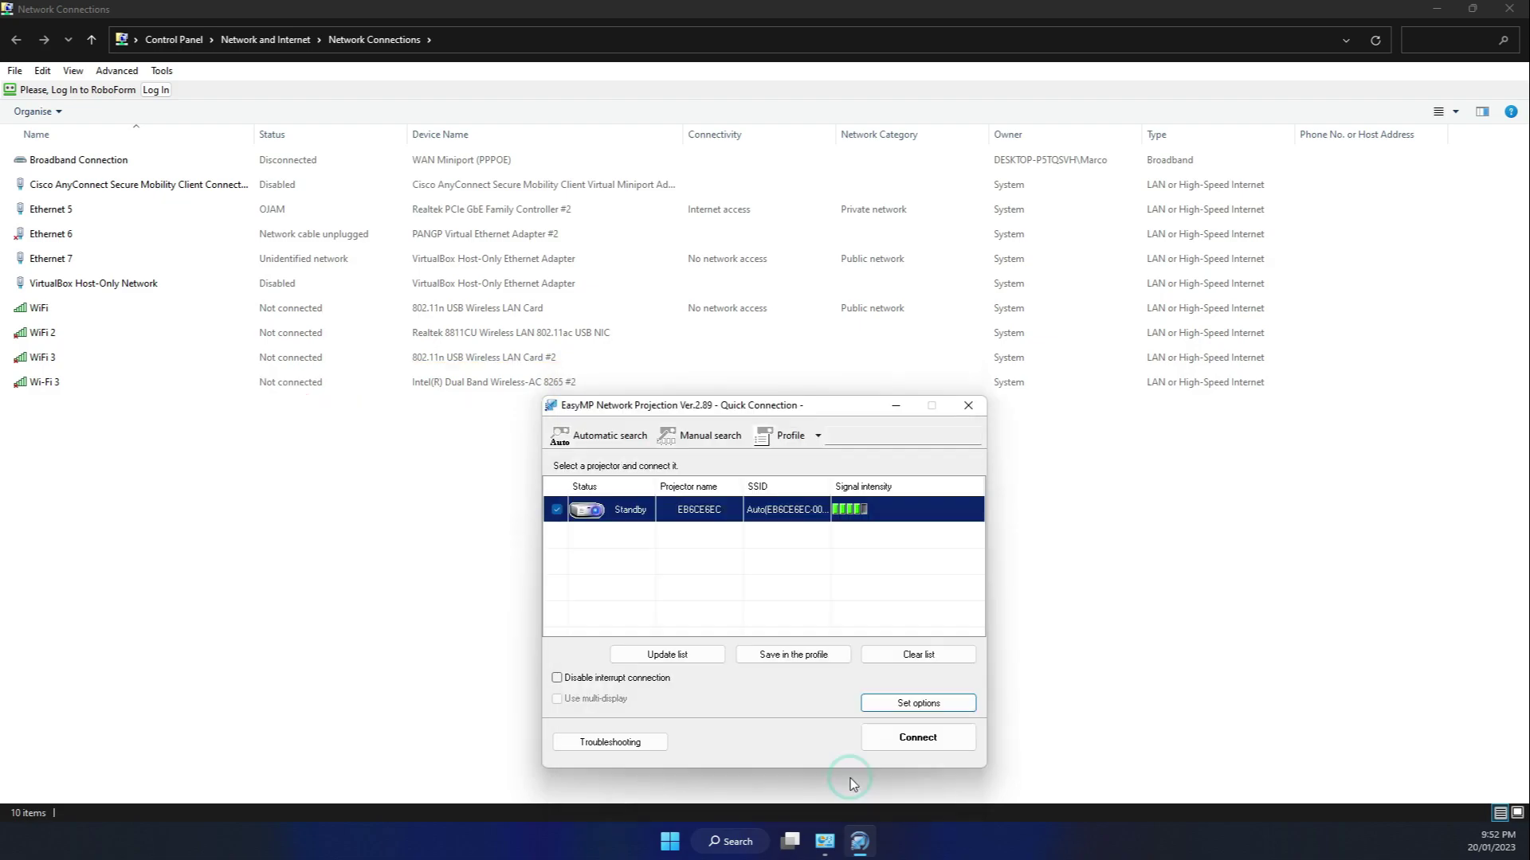
Step: Try connecting to projector EB6CE6EC and dismiss the resulting KF0302B network error
{"action": "left_click", "coordinate": [898, 736]}
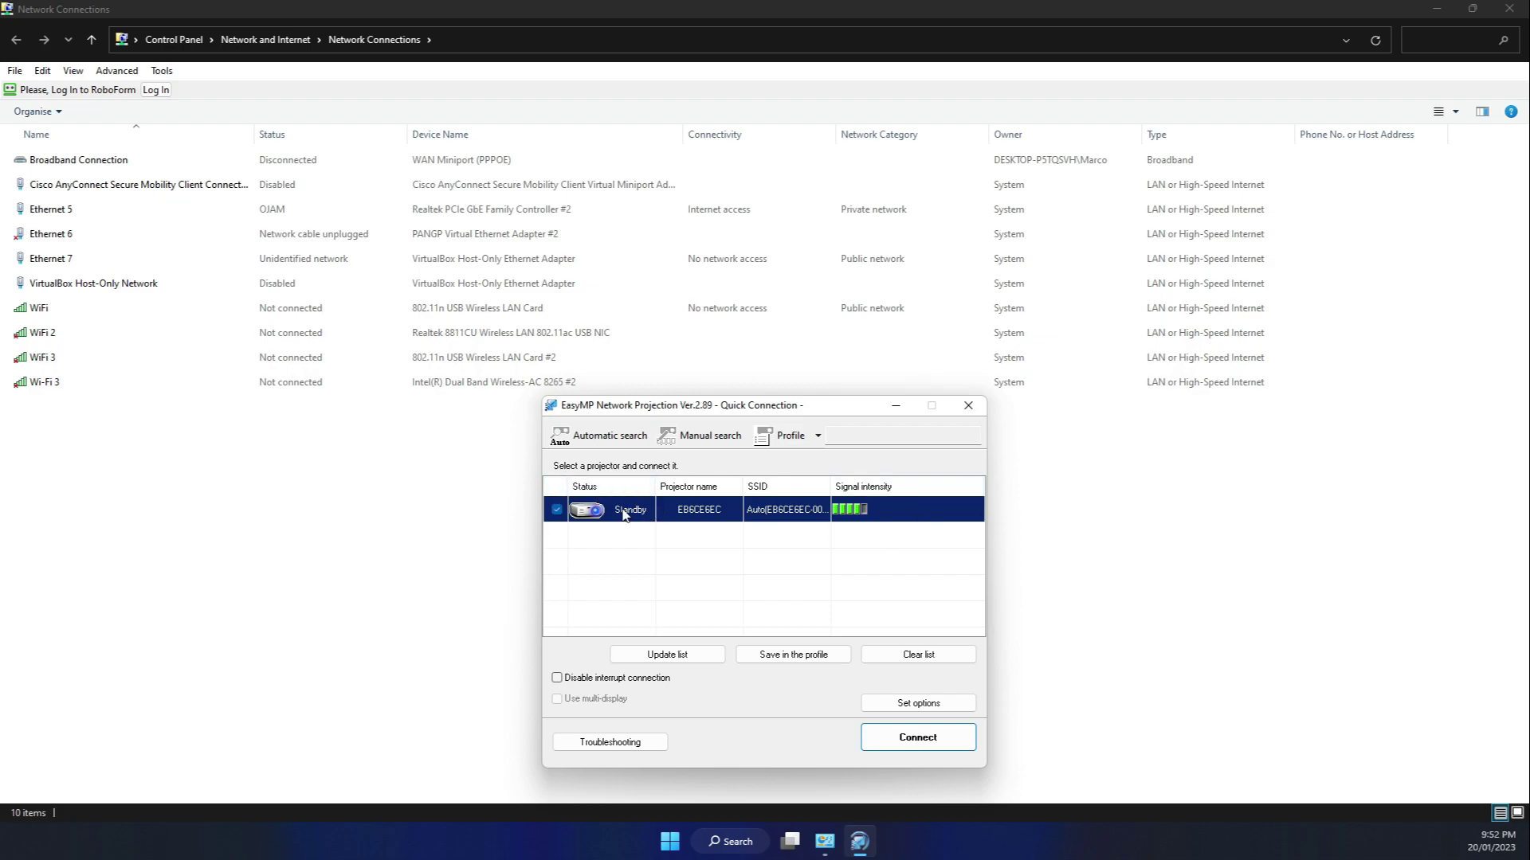
{"action": "left_click", "coordinate": [912, 739]}
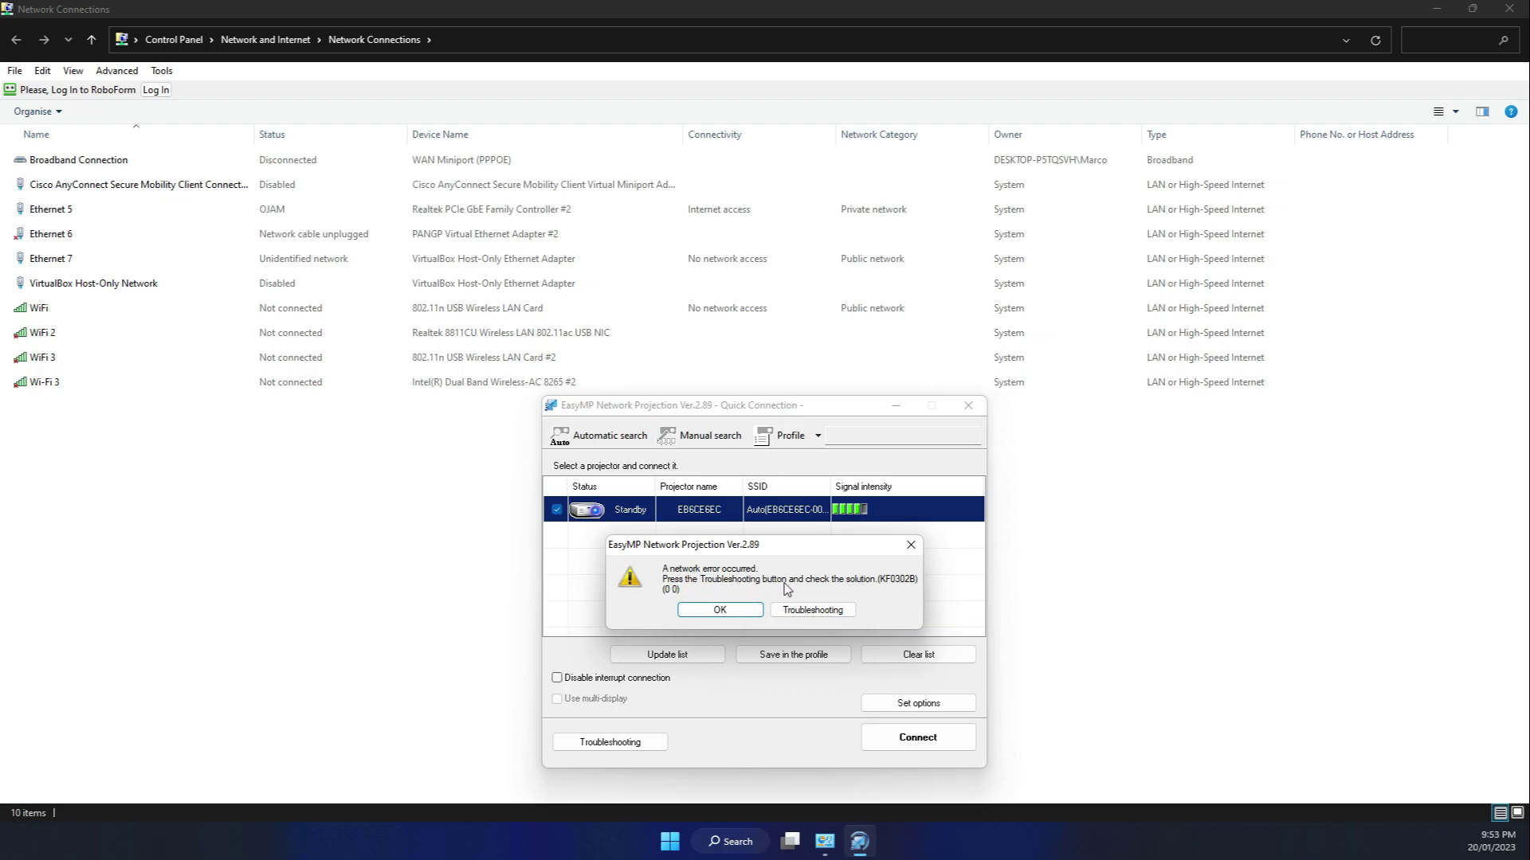
{"action": "left_click", "coordinate": [717, 612]}
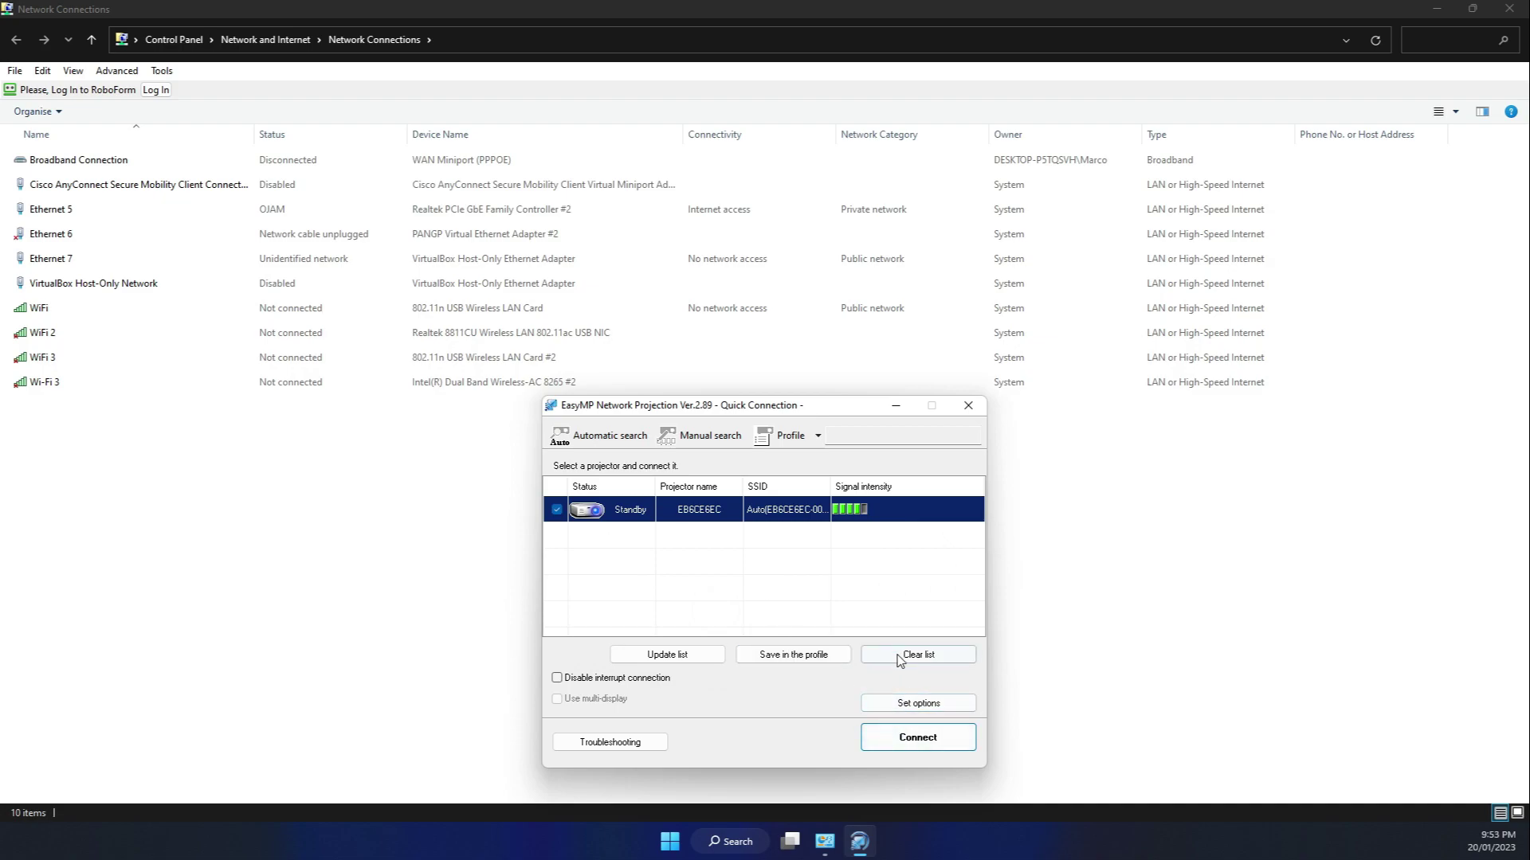
Step: Switch the network adapter to the 802.11n USB Wireless LAN Card and apply the options
{"action": "left_click", "coordinate": [914, 704]}
{"action": "left_click", "coordinate": [779, 731]}
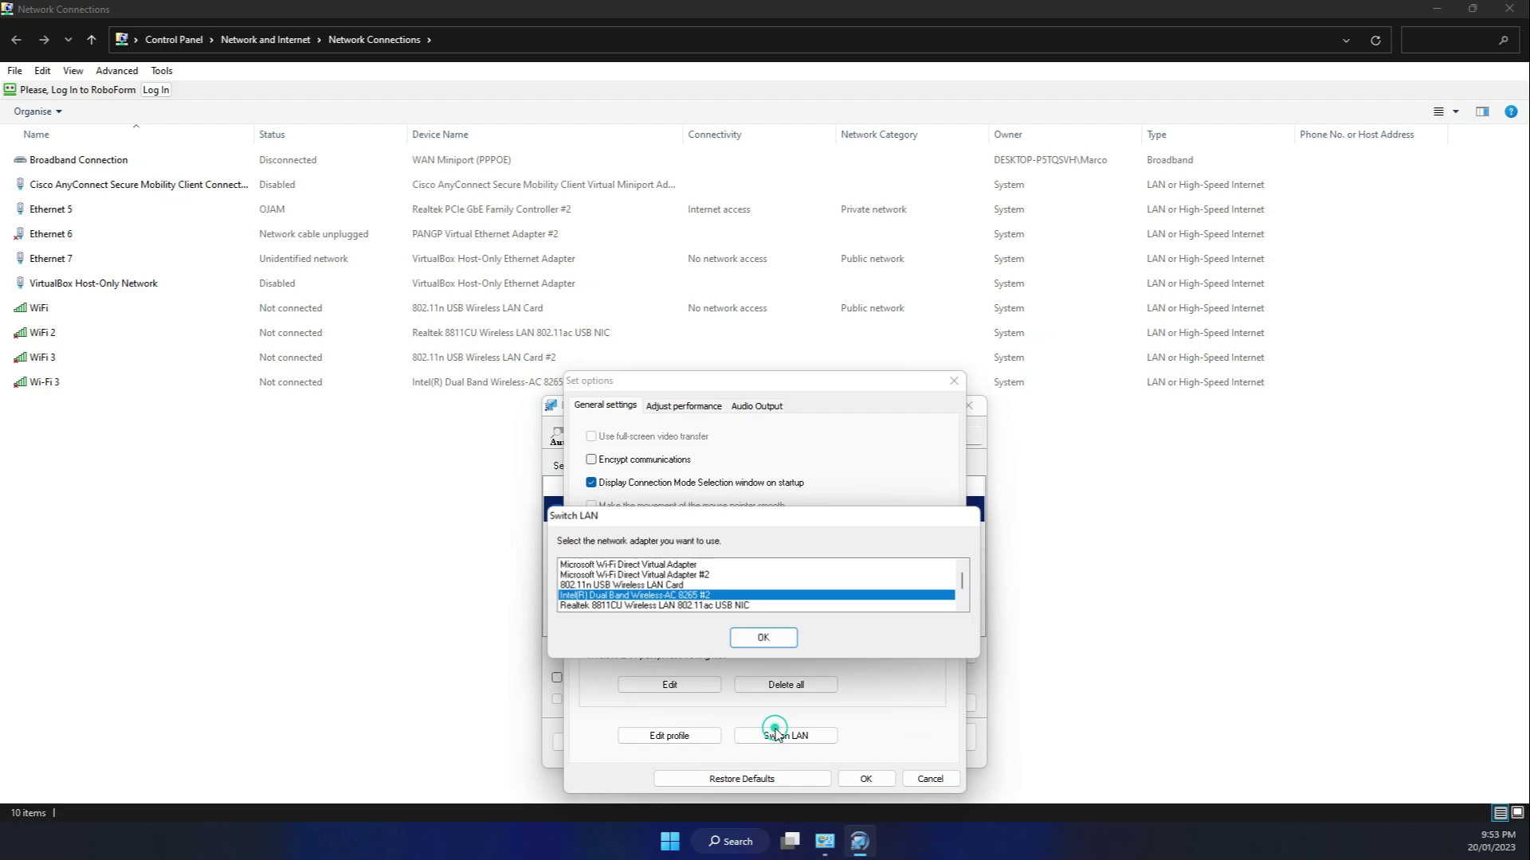
{"action": "left_click", "coordinate": [614, 587]}
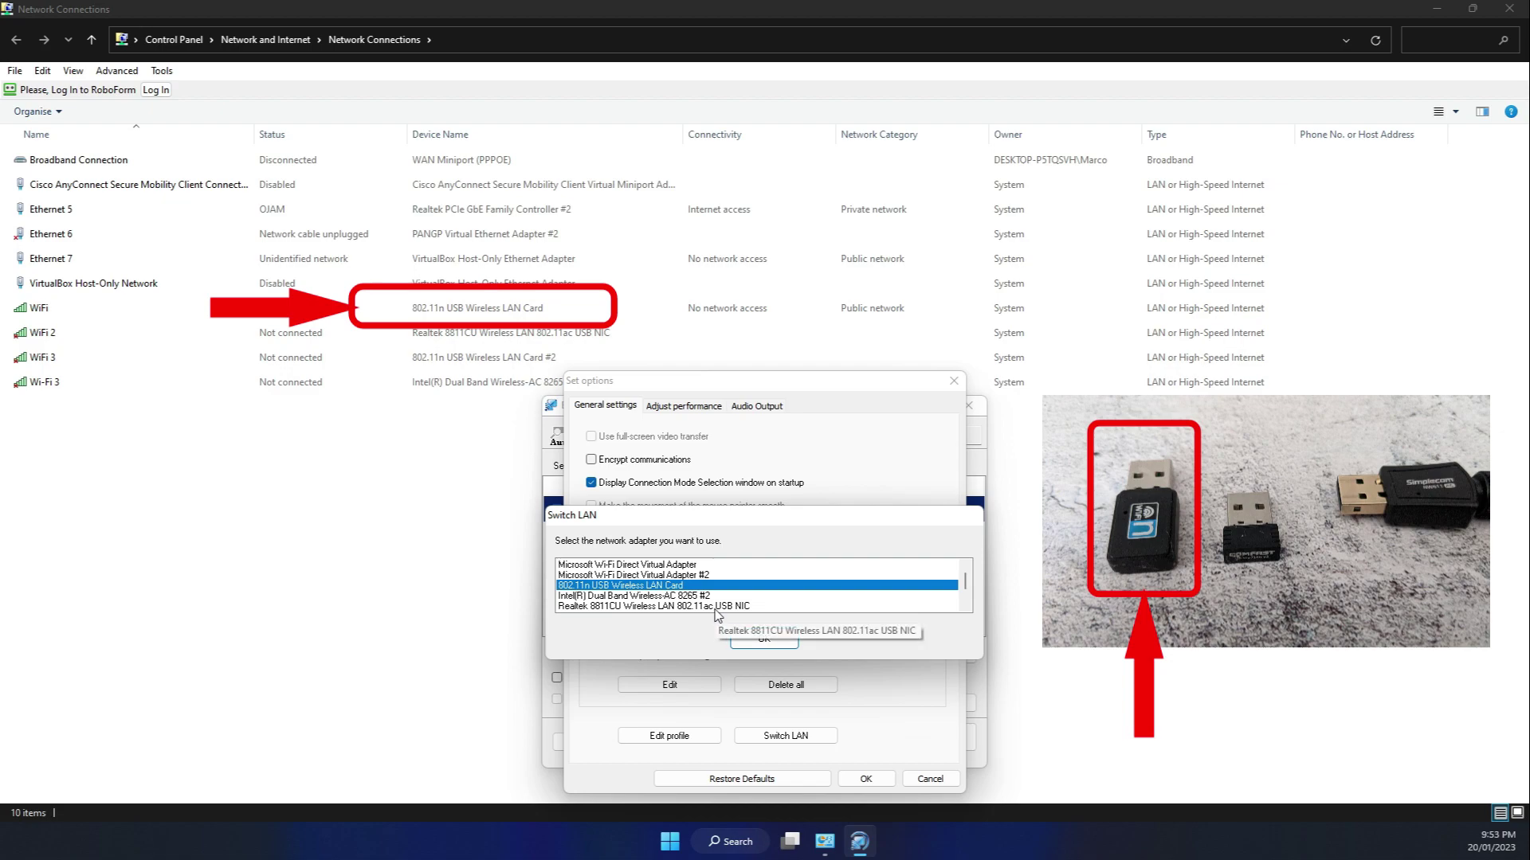
{"action": "left_click", "coordinate": [757, 641]}
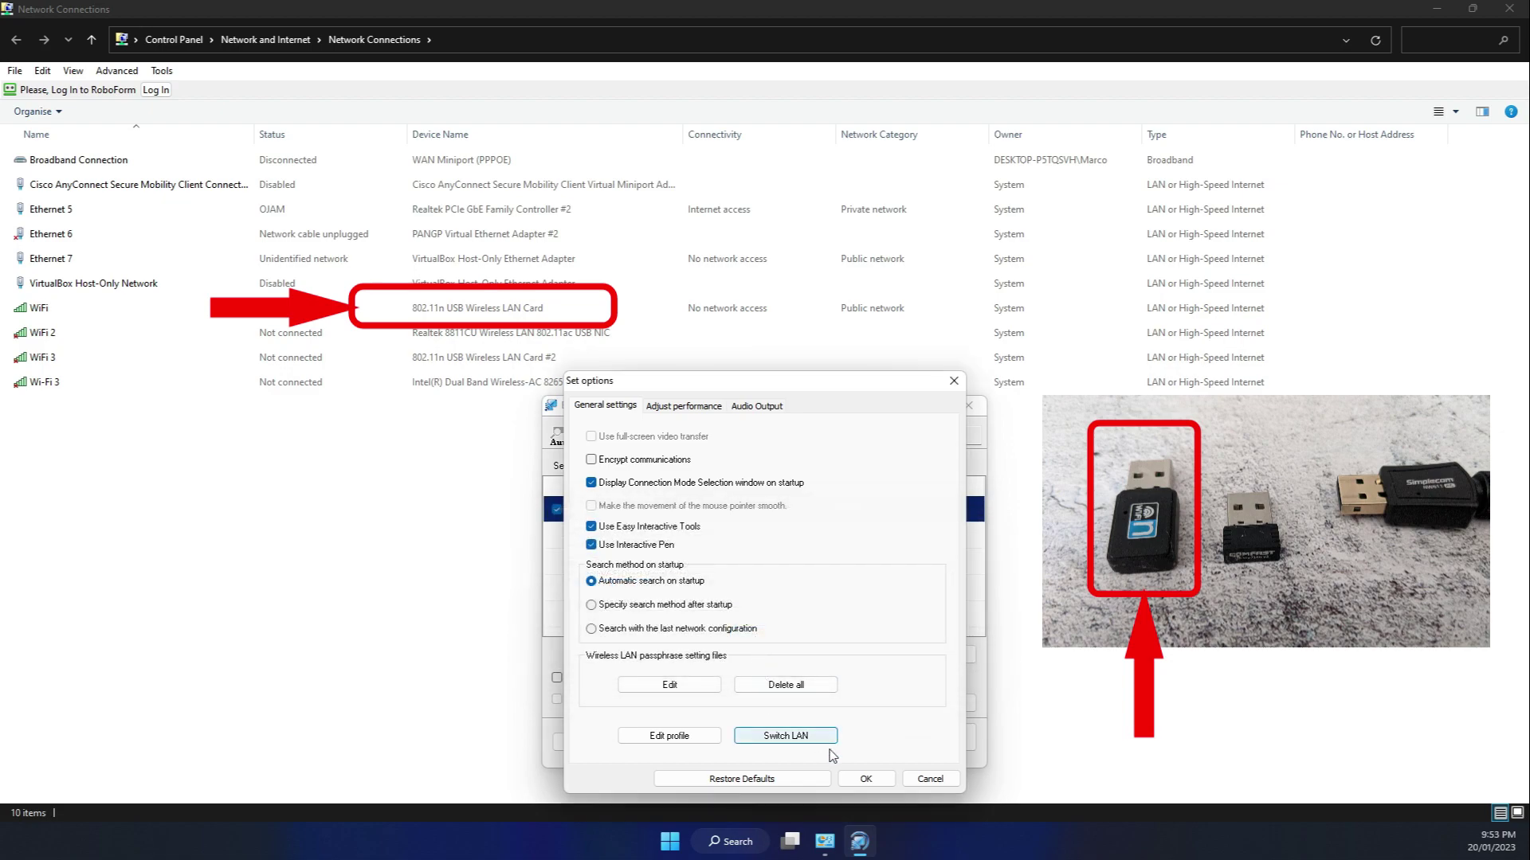
{"action": "left_click", "coordinate": [852, 779]}
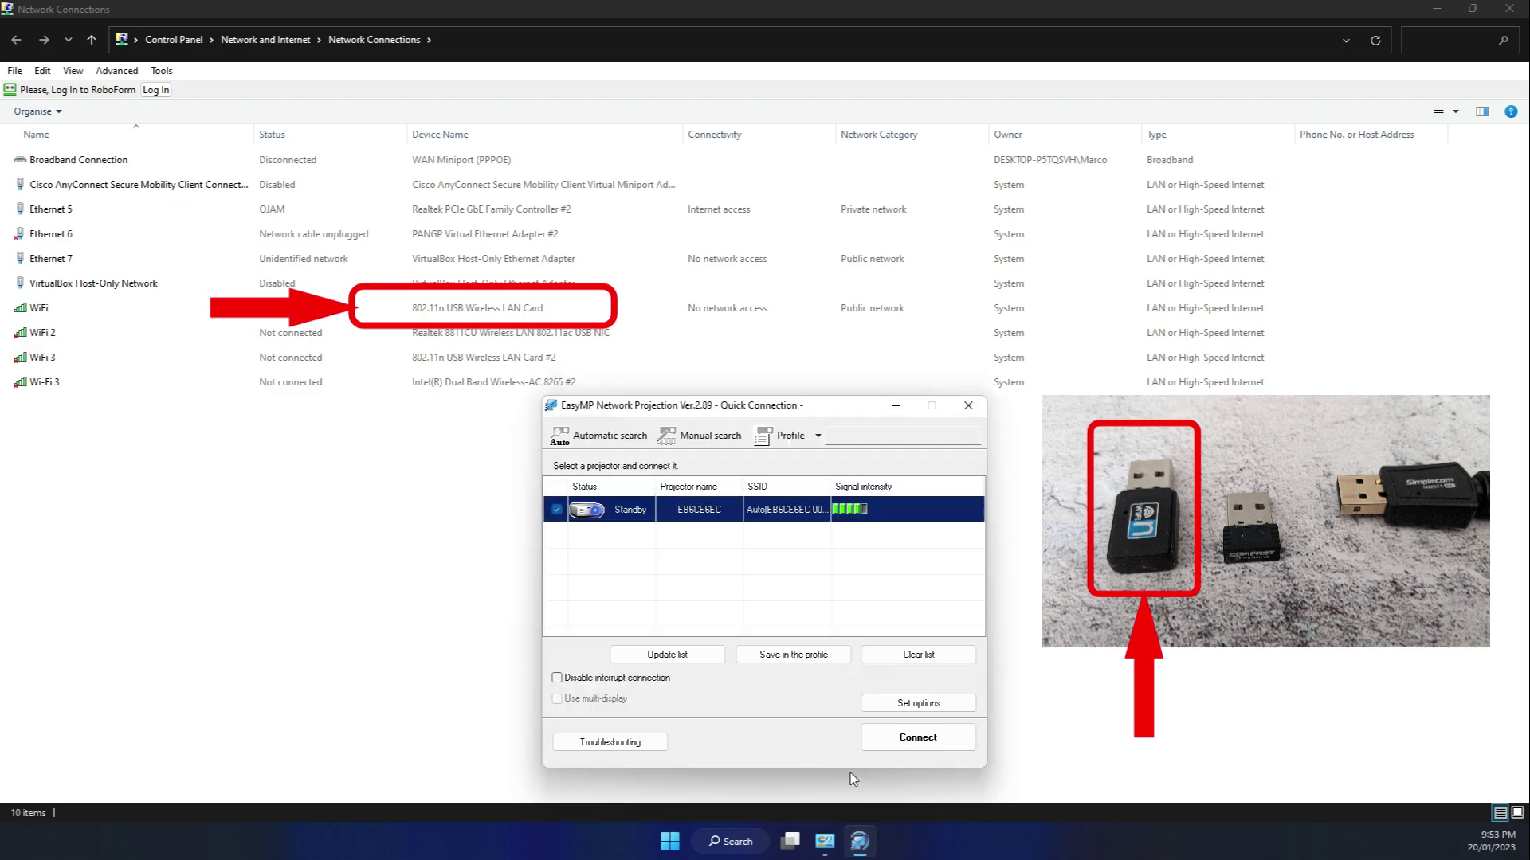
Step: Connect to projector EB6CE6EC through the USB dongle, then disconnect back to Standby
{"action": "left_click", "coordinate": [902, 739]}
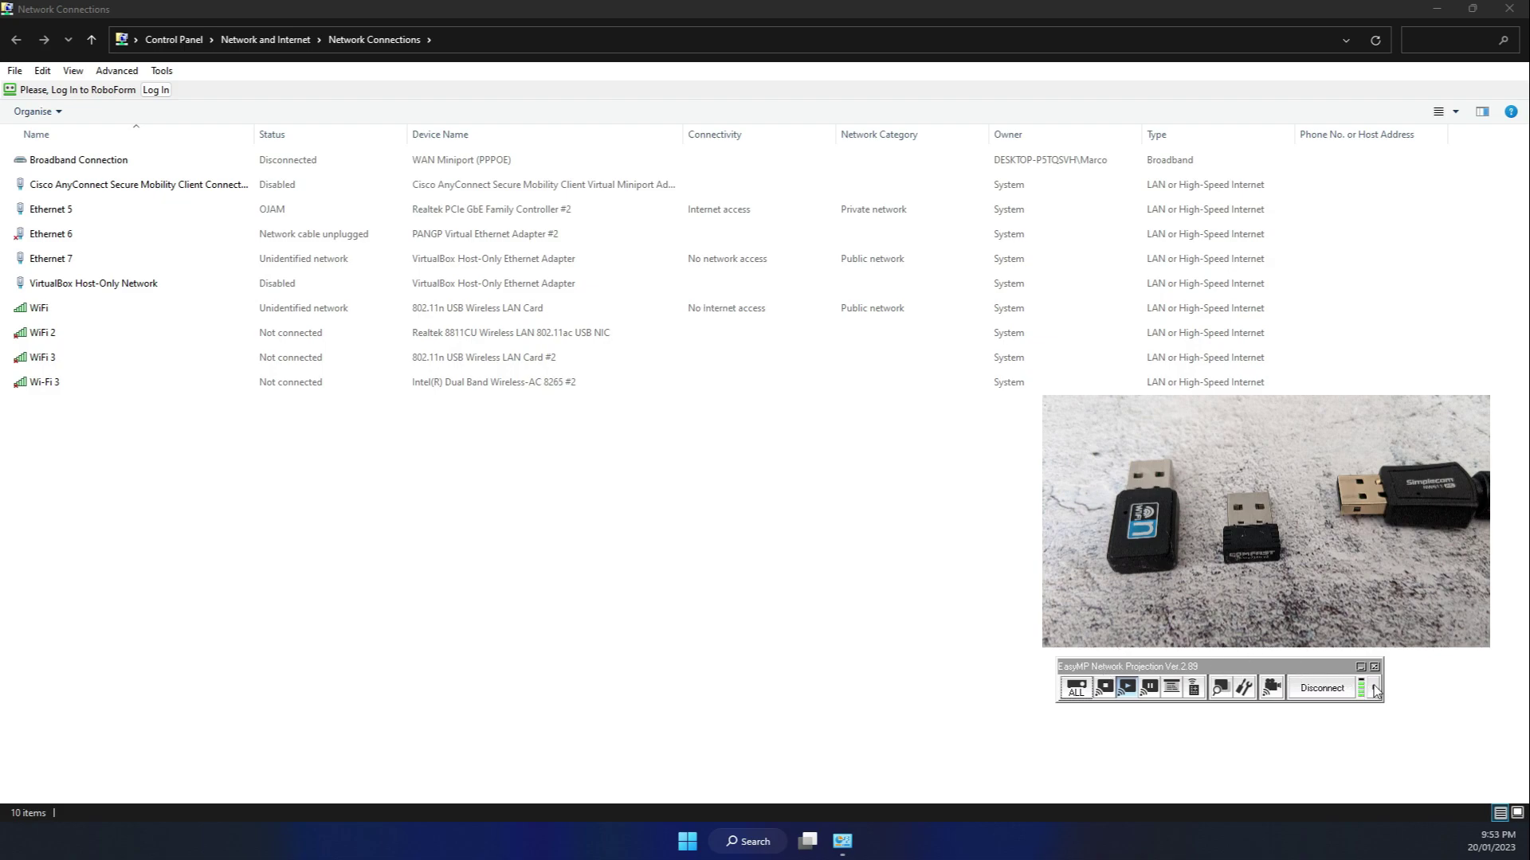
{"action": "left_click", "coordinate": [1329, 689]}
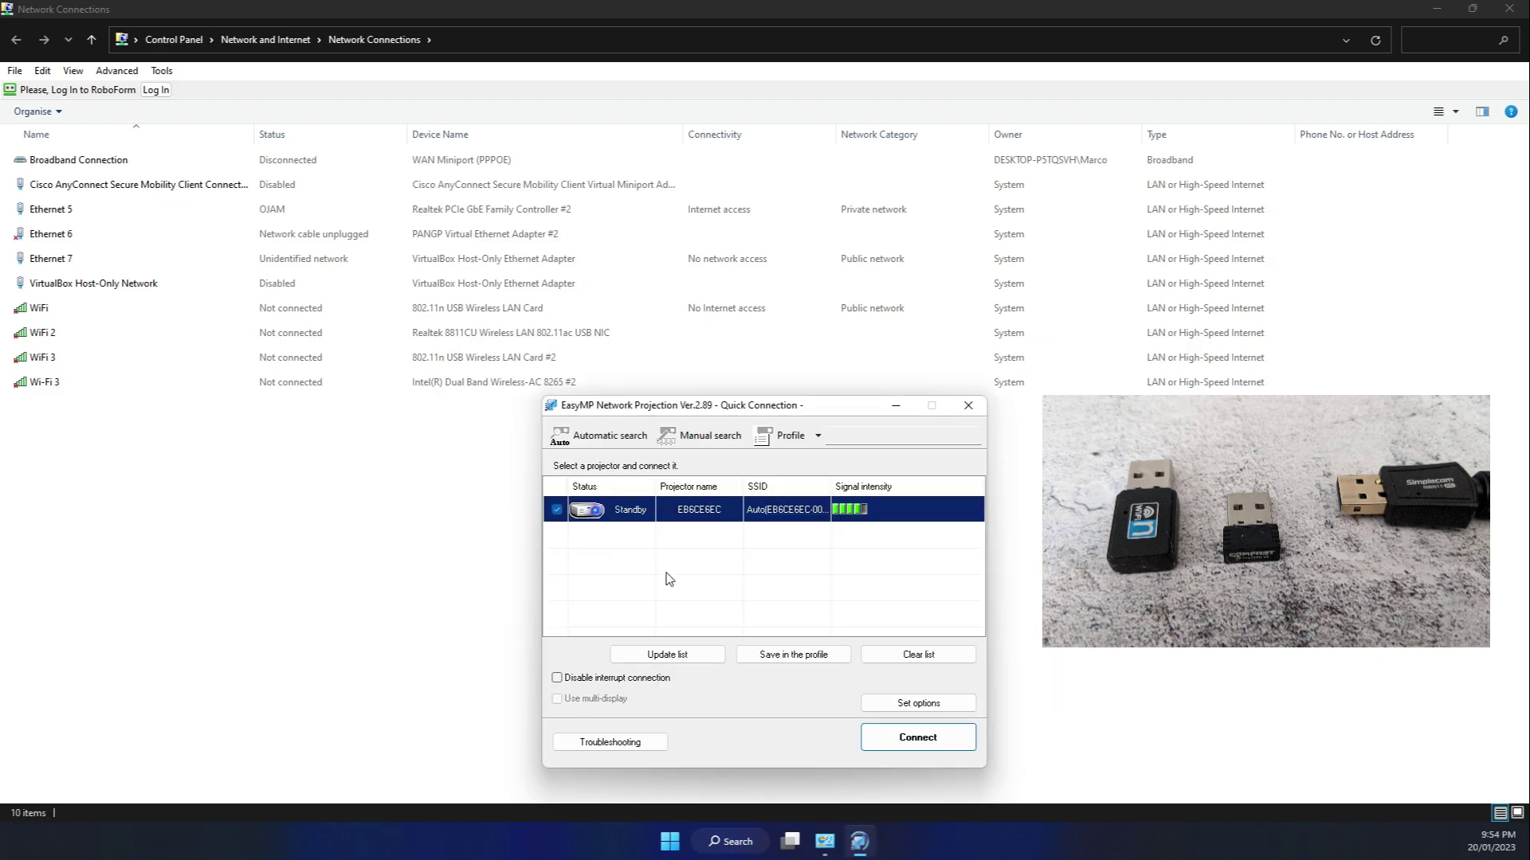
Step: Switch the network adapter to the Realtek 8811CU Wireless LAN 802.11ac USB NIC and apply
{"action": "left_click", "coordinate": [919, 703]}
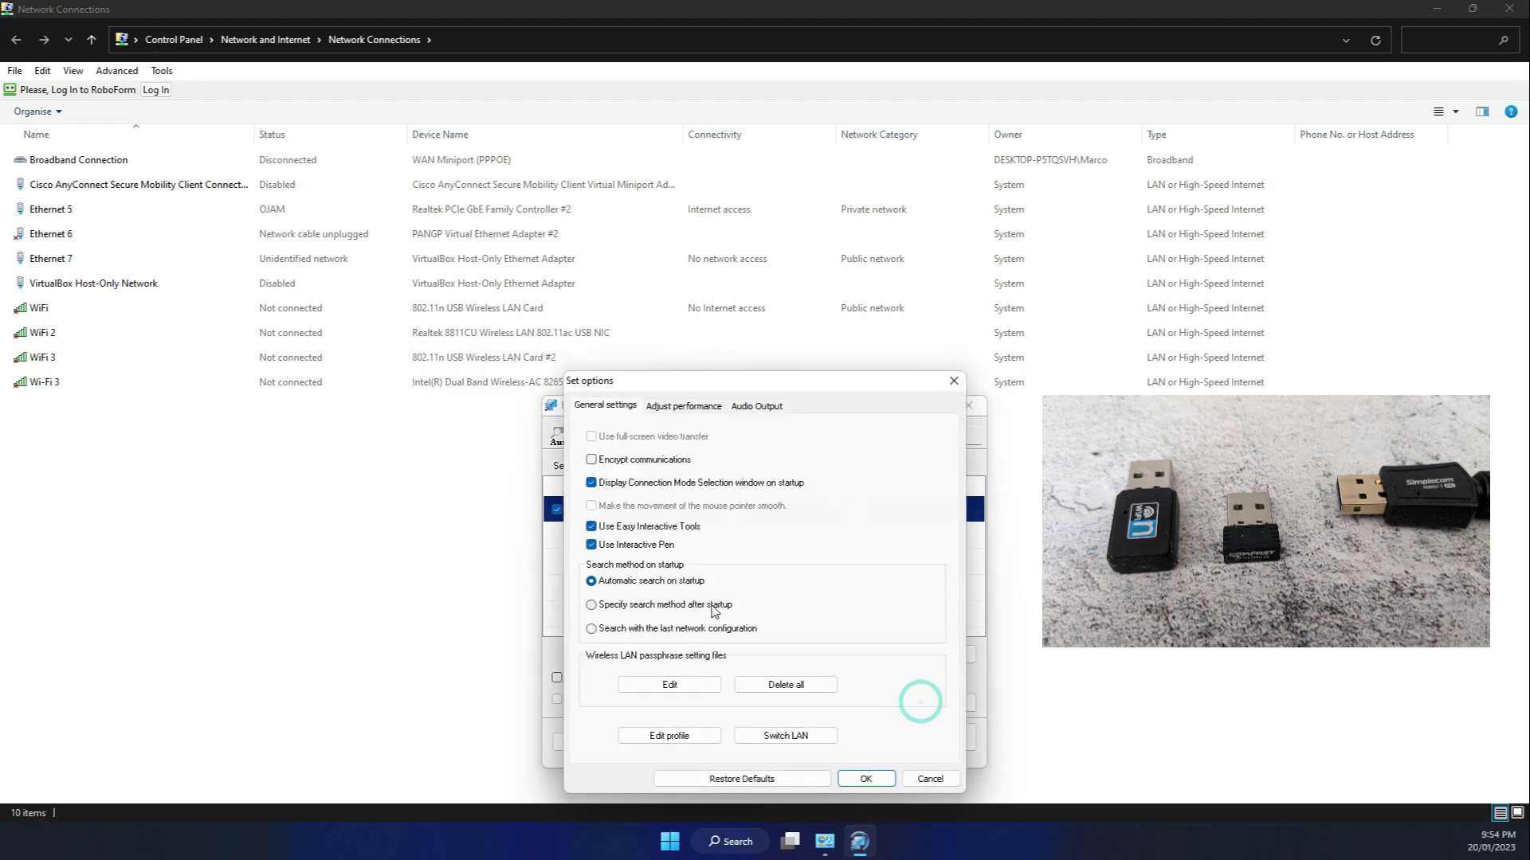
{"action": "left_click", "coordinate": [780, 733]}
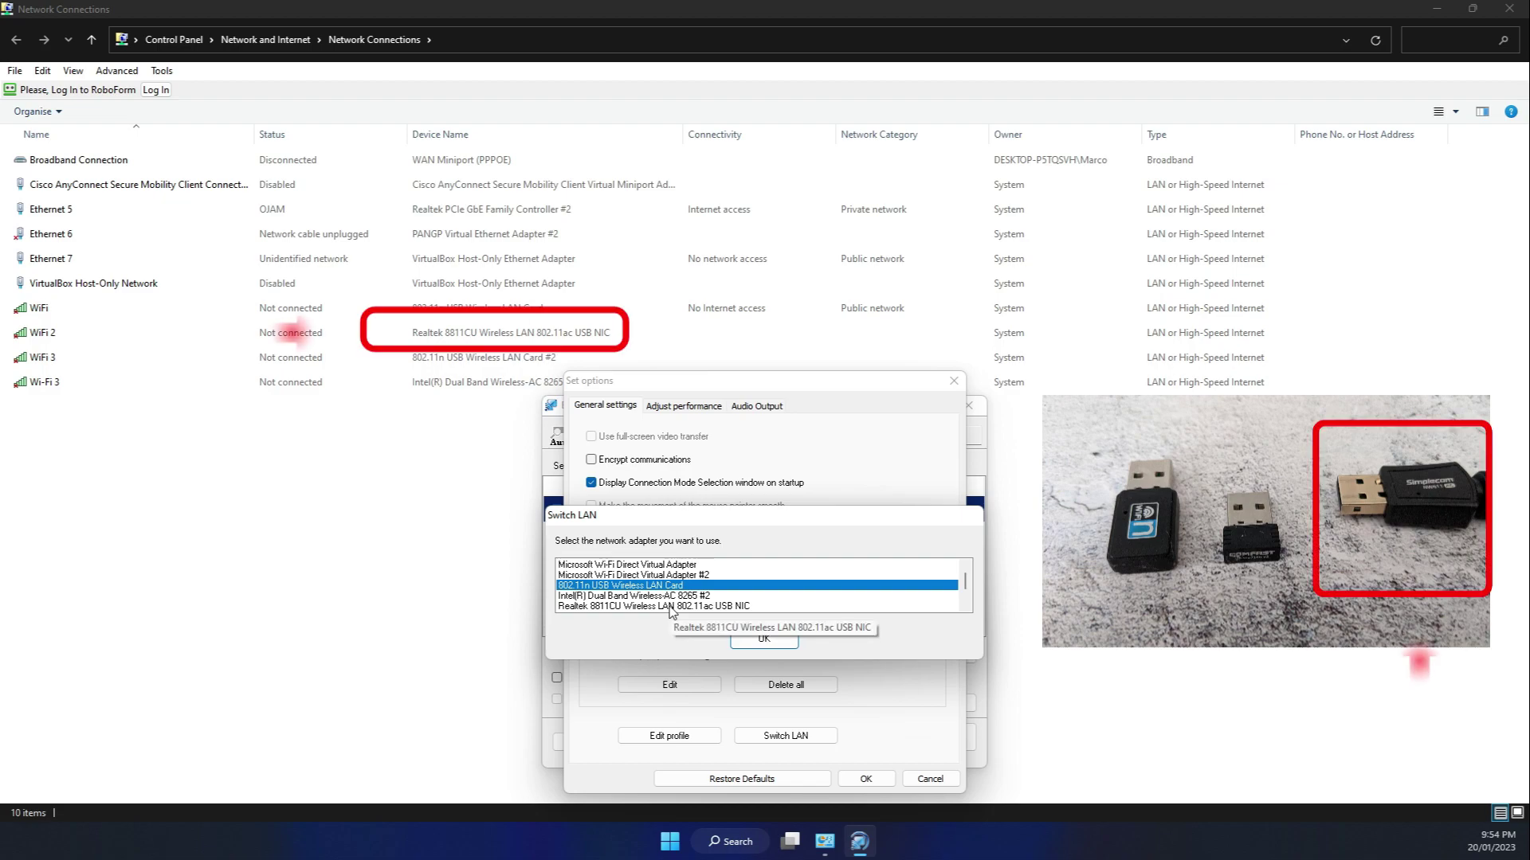
{"action": "left_click", "coordinate": [671, 608]}
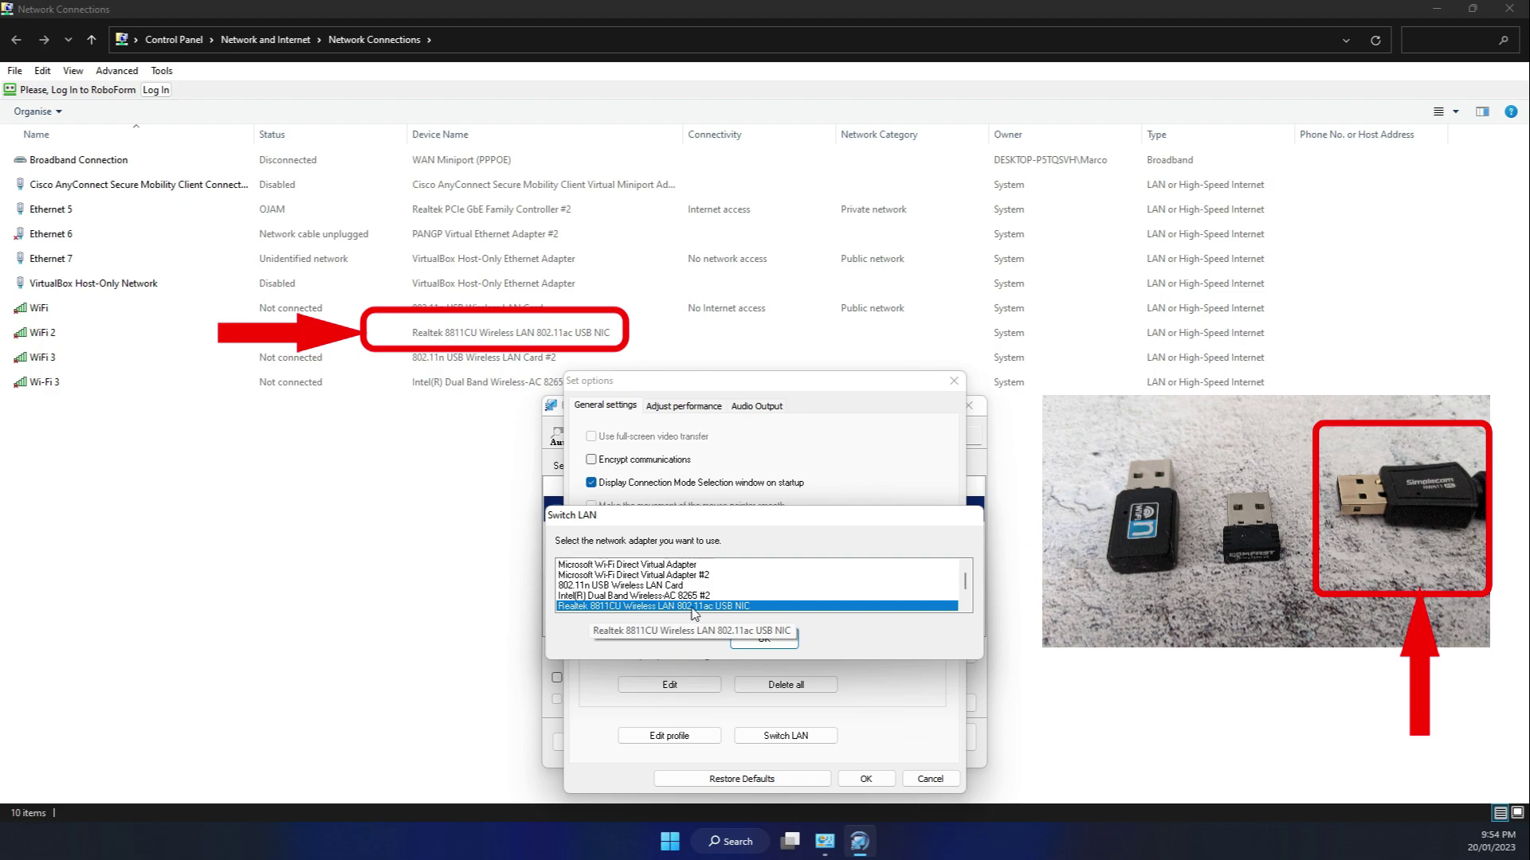
{"action": "left_click", "coordinate": [761, 640]}
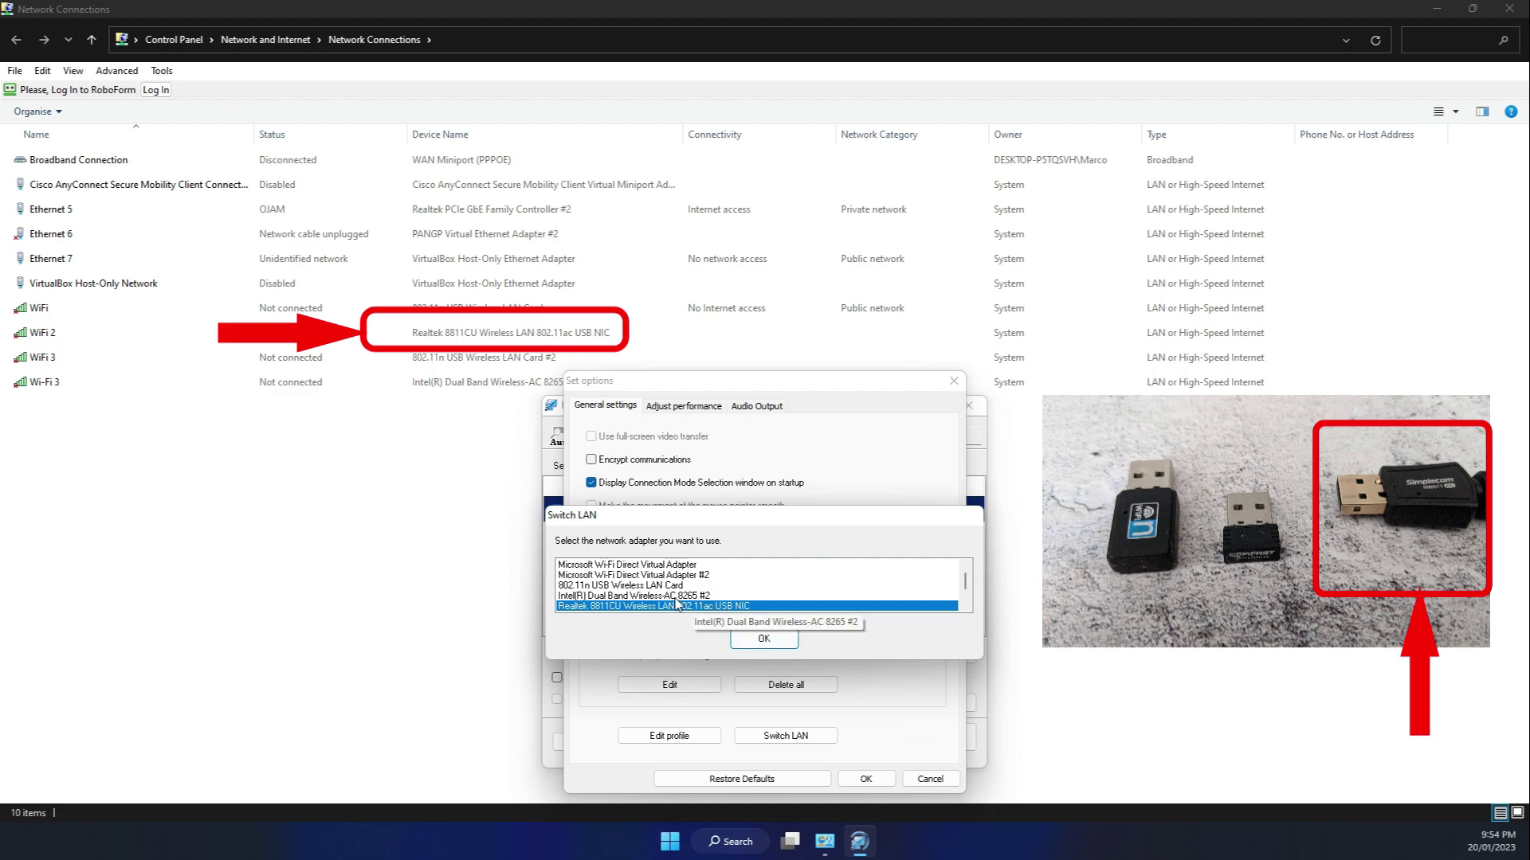
{"action": "left_click", "coordinate": [755, 639]}
{"action": "left_click", "coordinate": [866, 777]}
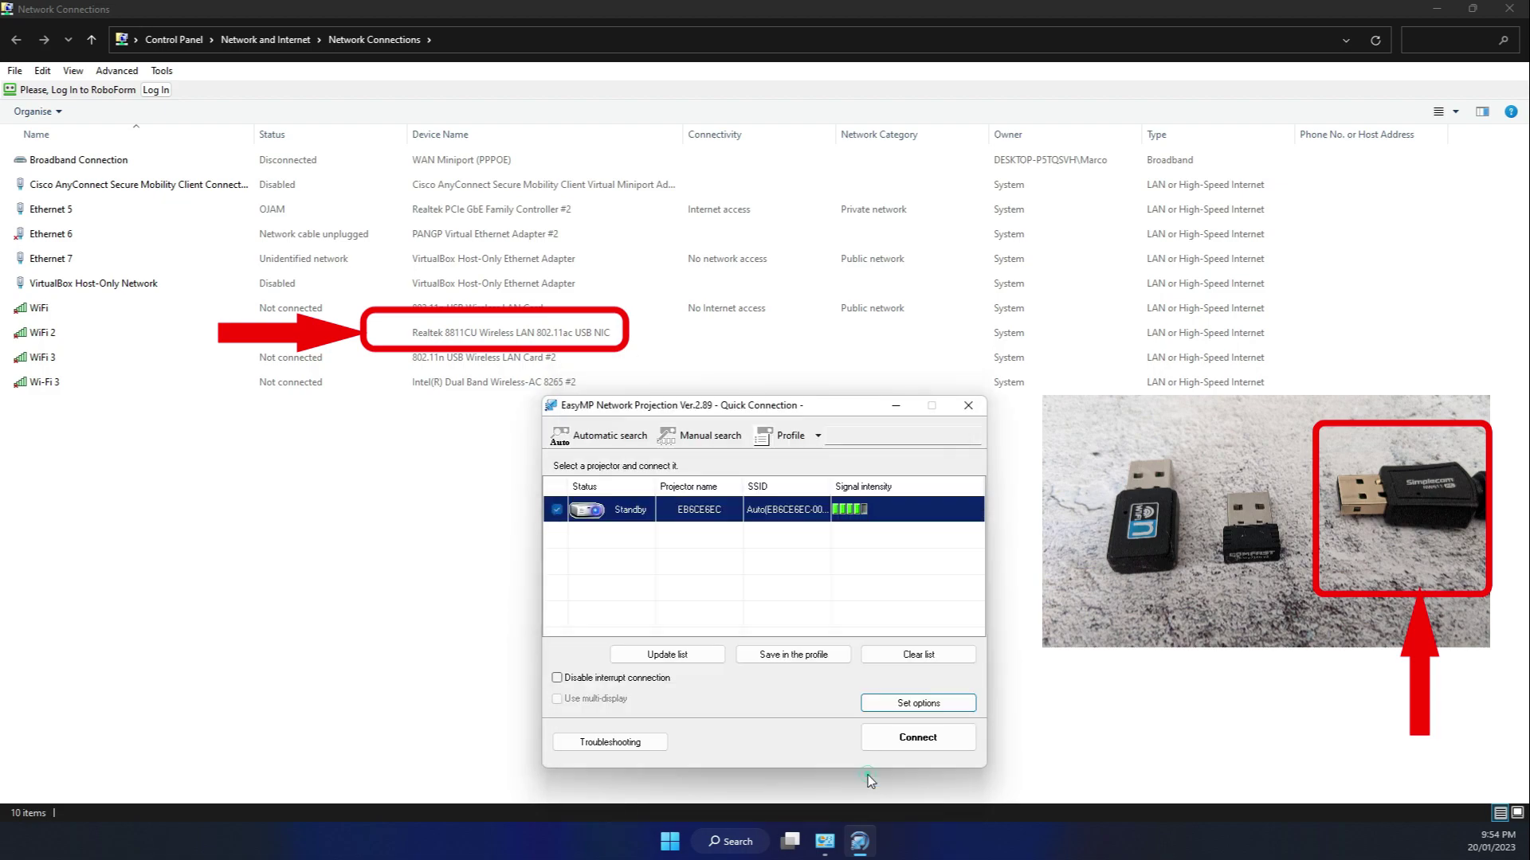
Step: Attempt connecting to projector EB6CE6EC via Realtek and dismiss the KF0302B error
{"action": "left_click", "coordinate": [898, 738]}
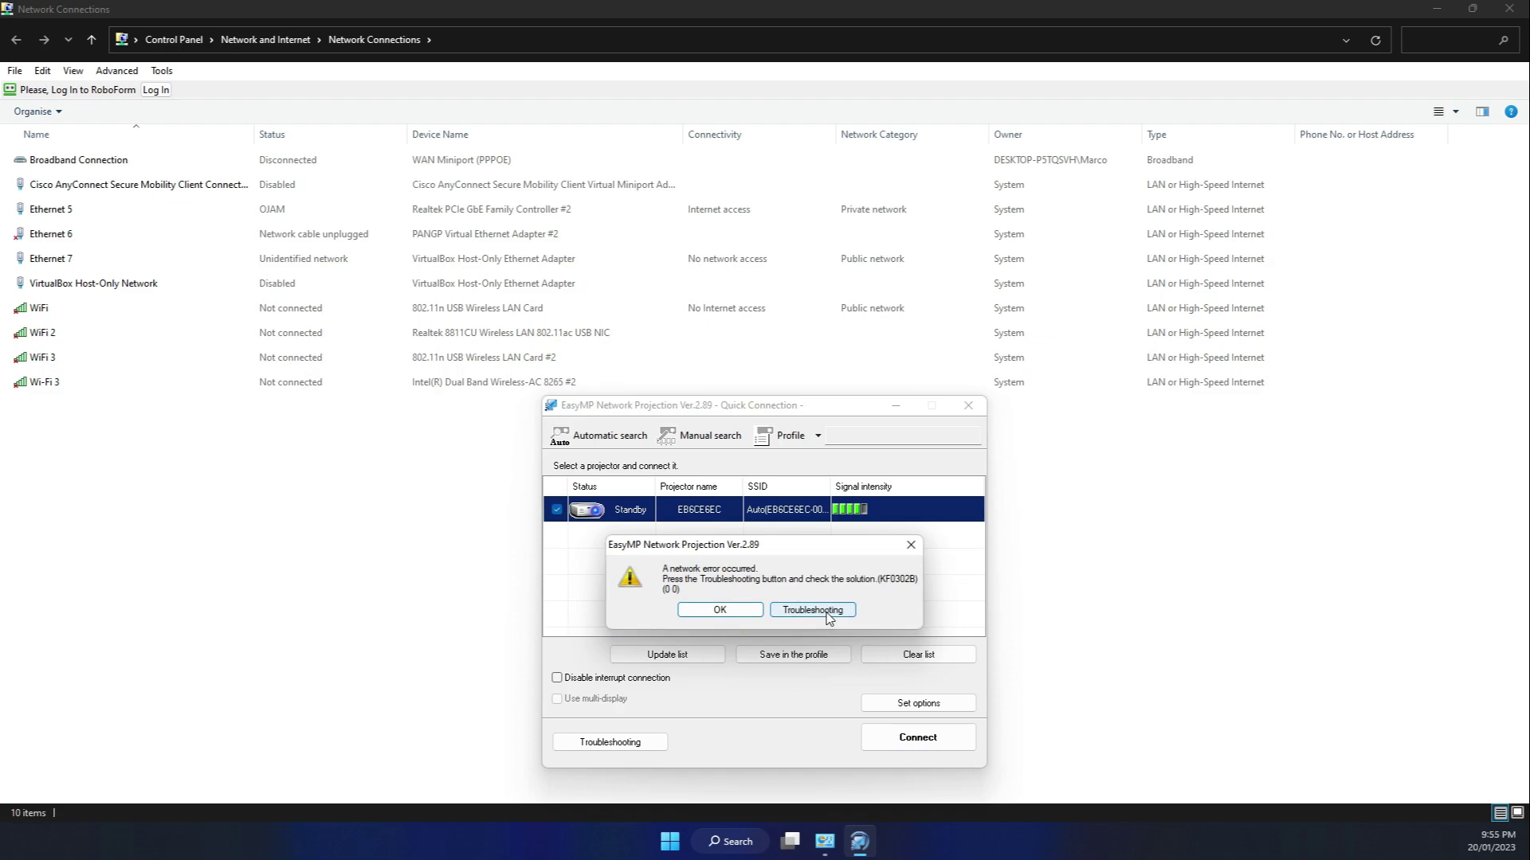
{"action": "left_click", "coordinate": [721, 611]}
Step: Reselect the Realtek 8811CU adapter and retry connecting to projector EB6CE6EC
{"action": "left_click", "coordinate": [912, 704]}
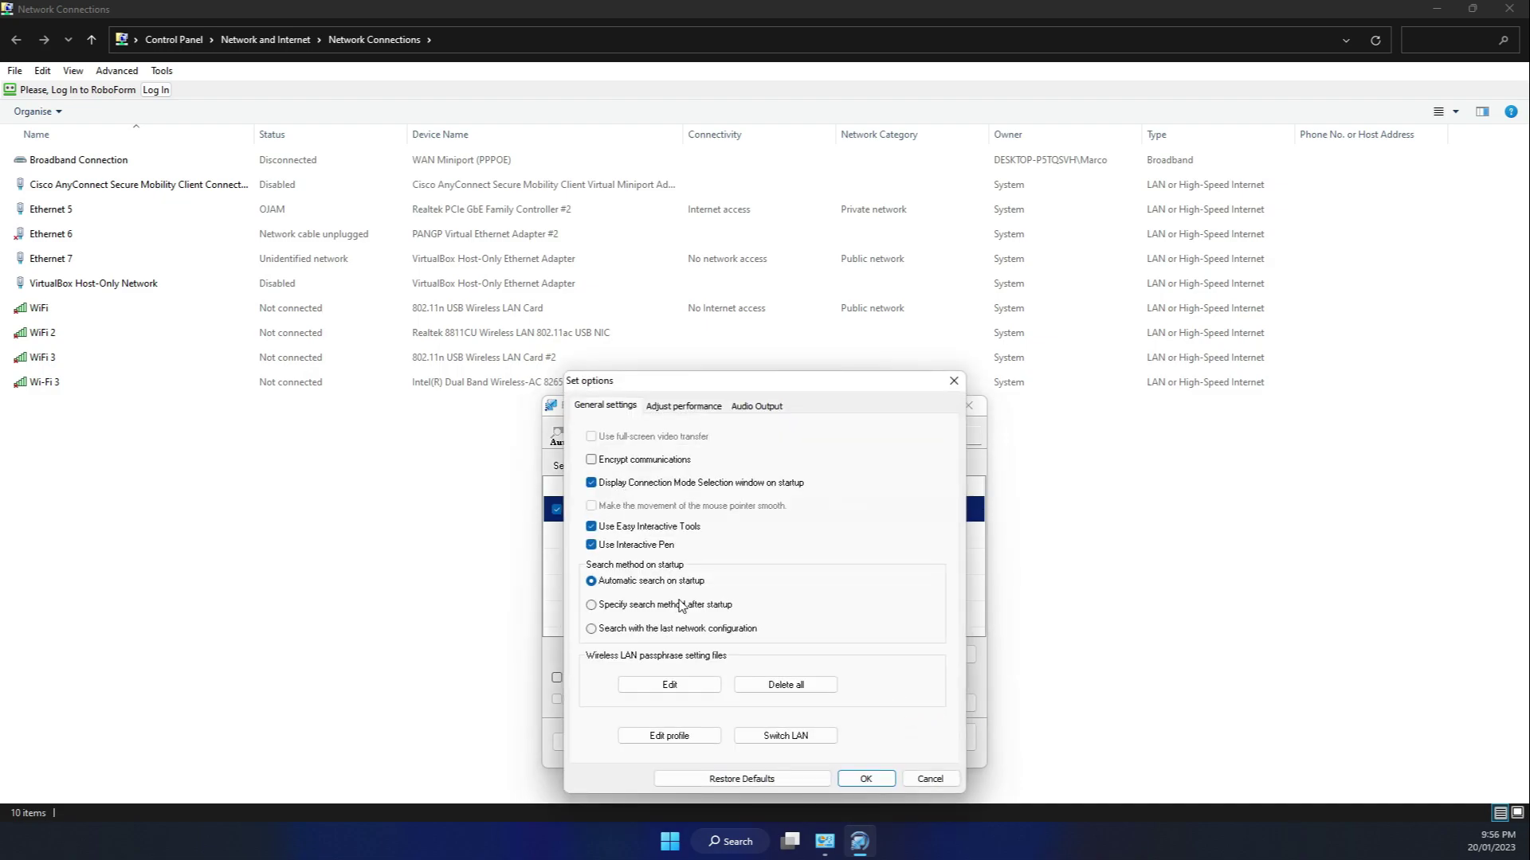
{"action": "left_click", "coordinate": [773, 735]}
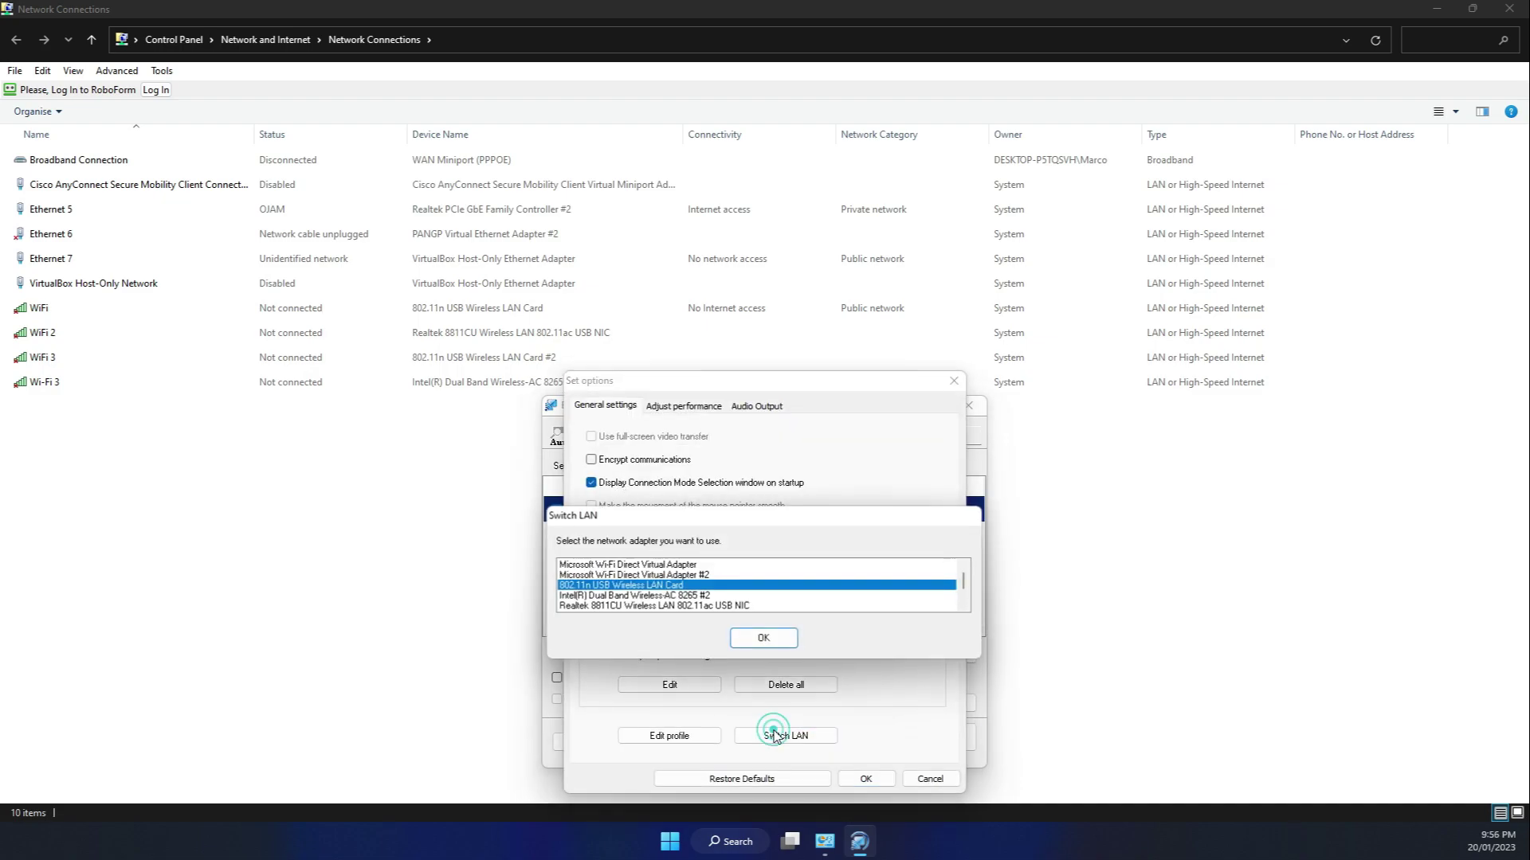
{"action": "left_click", "coordinate": [653, 608]}
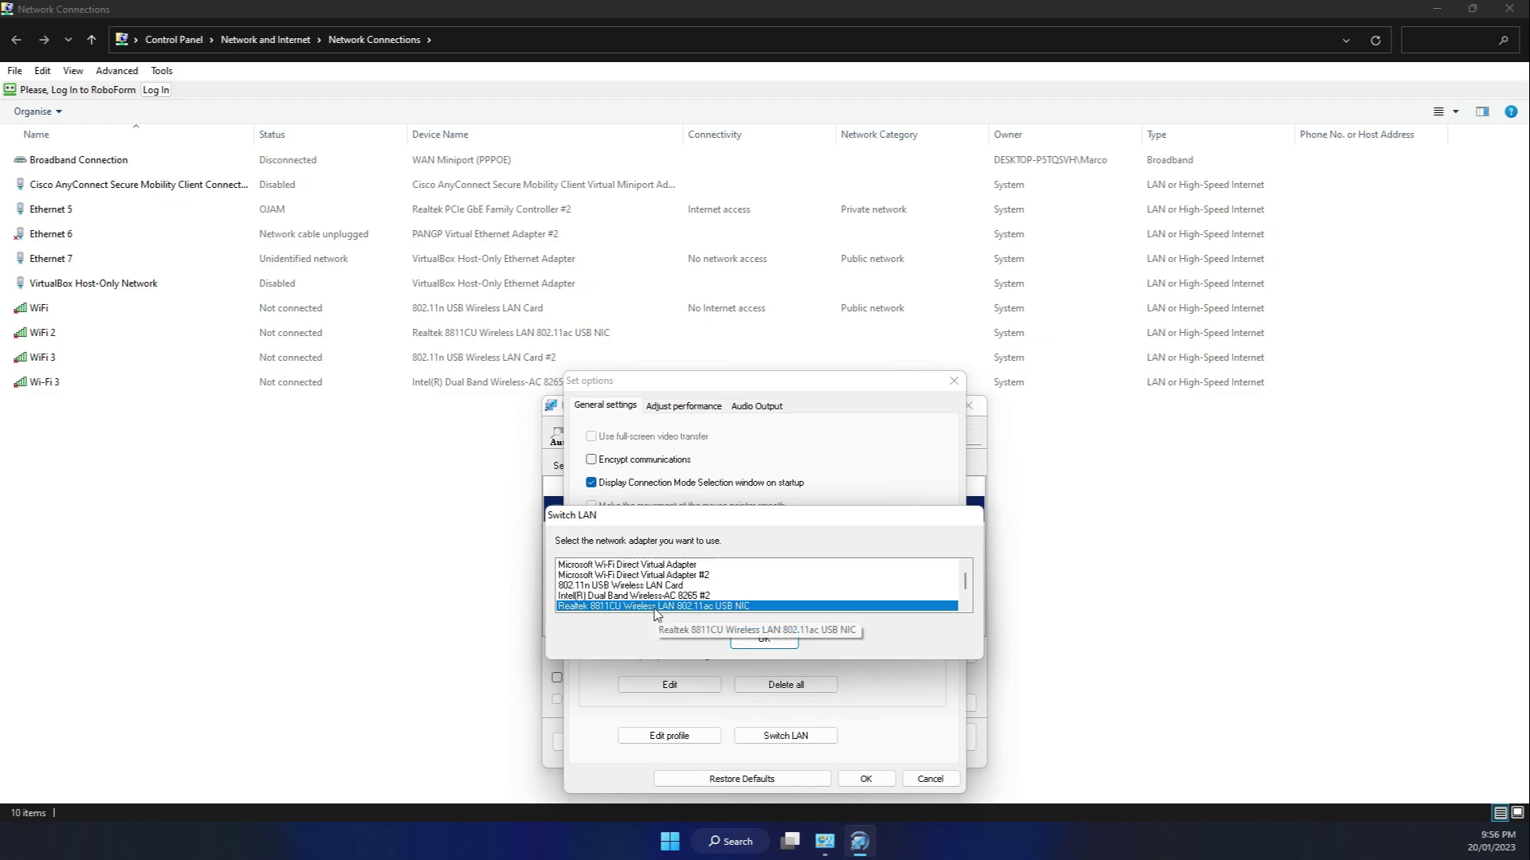
{"action": "left_click", "coordinate": [763, 639]}
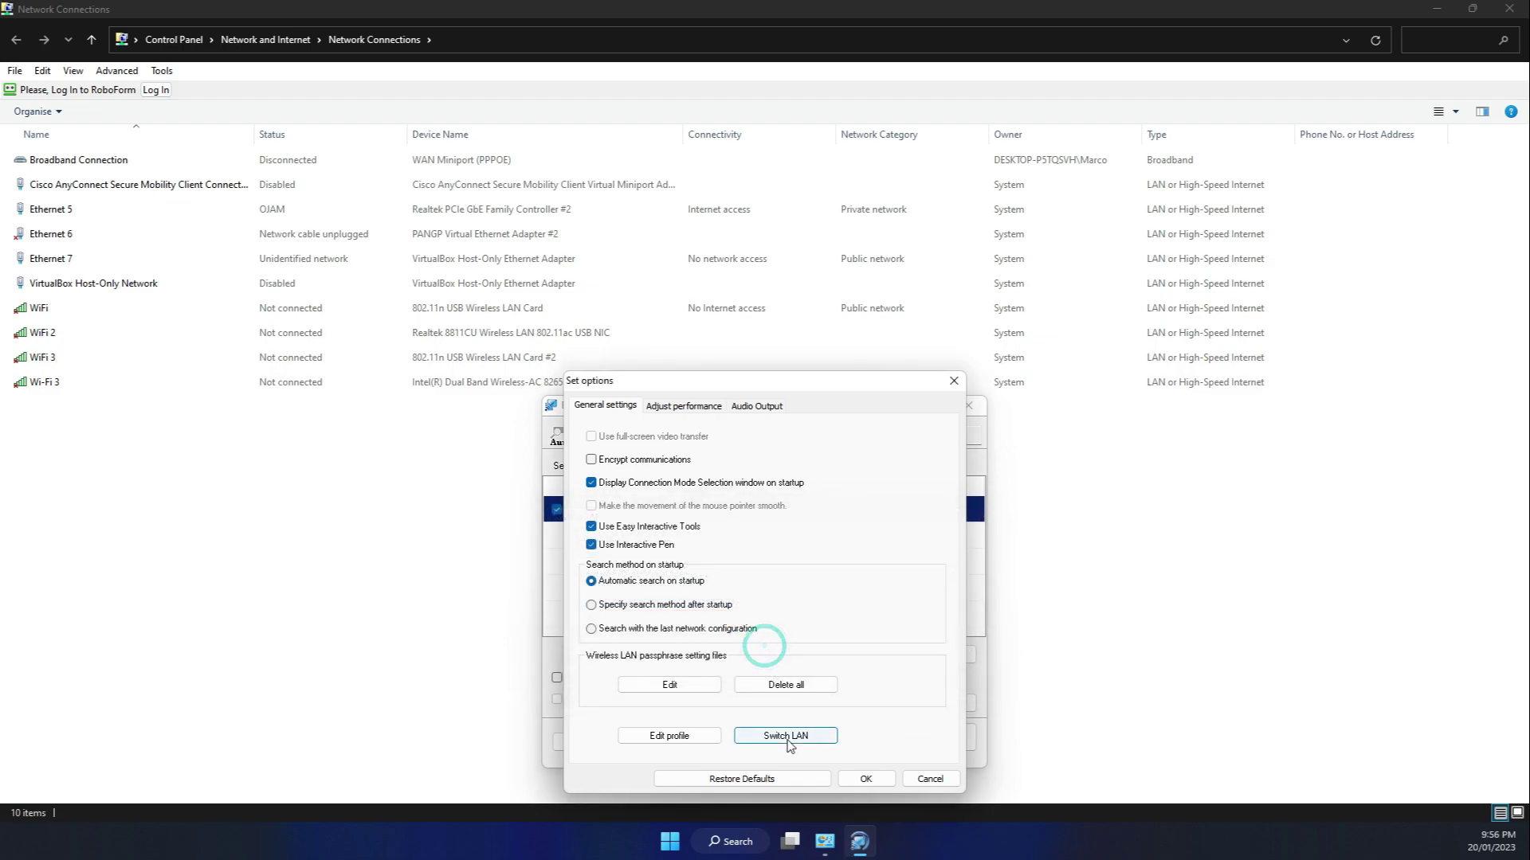
{"action": "left_click", "coordinate": [865, 780]}
{"action": "left_click", "coordinate": [895, 729]}
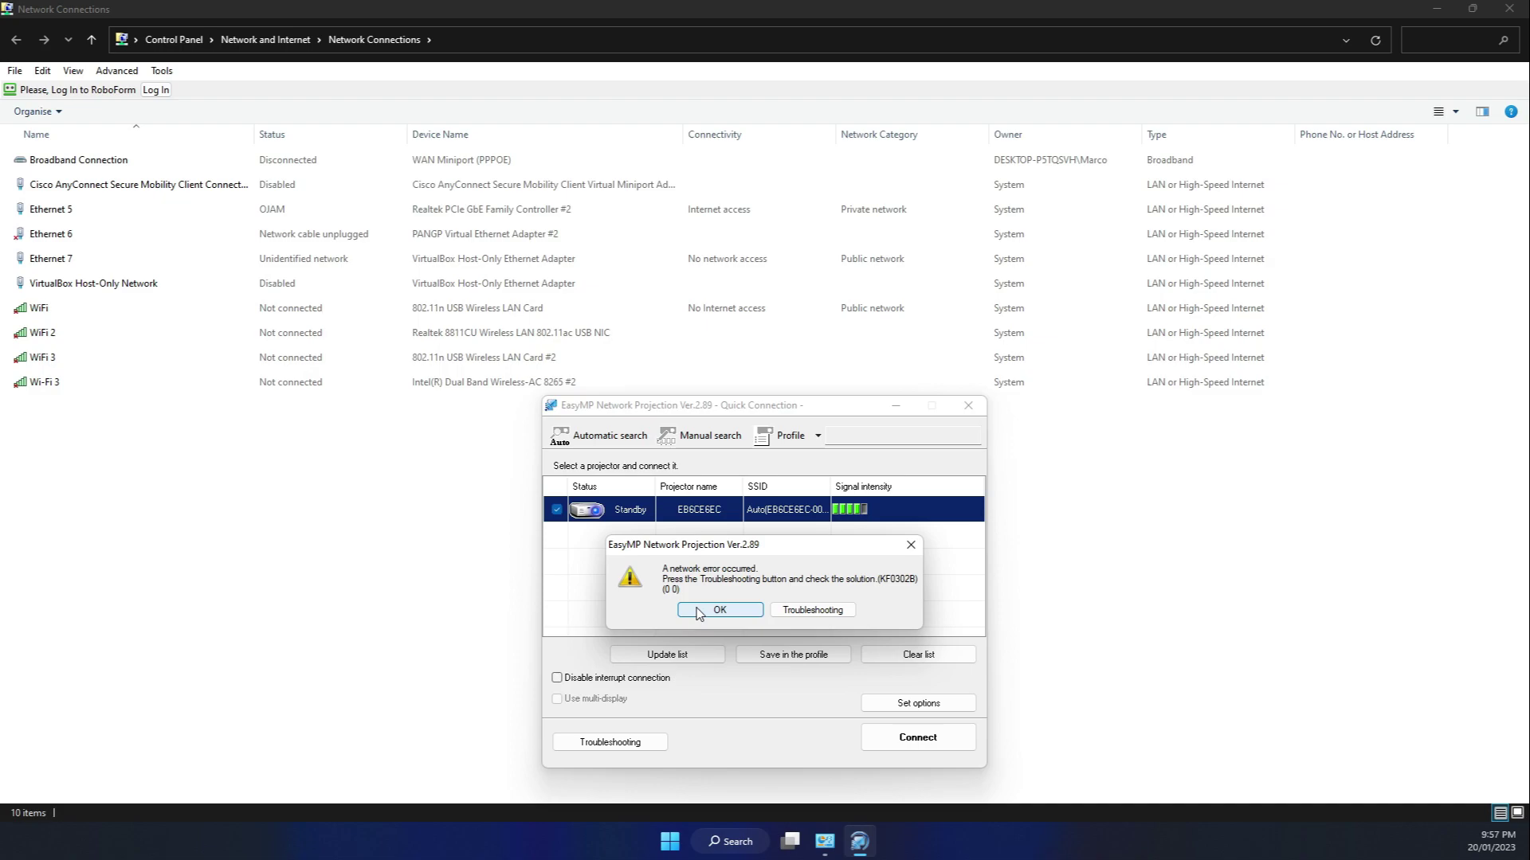
Step: Dismiss the KF0302B error and reopen the network adapter list under Switch LAN
{"action": "left_click", "coordinate": [699, 611]}
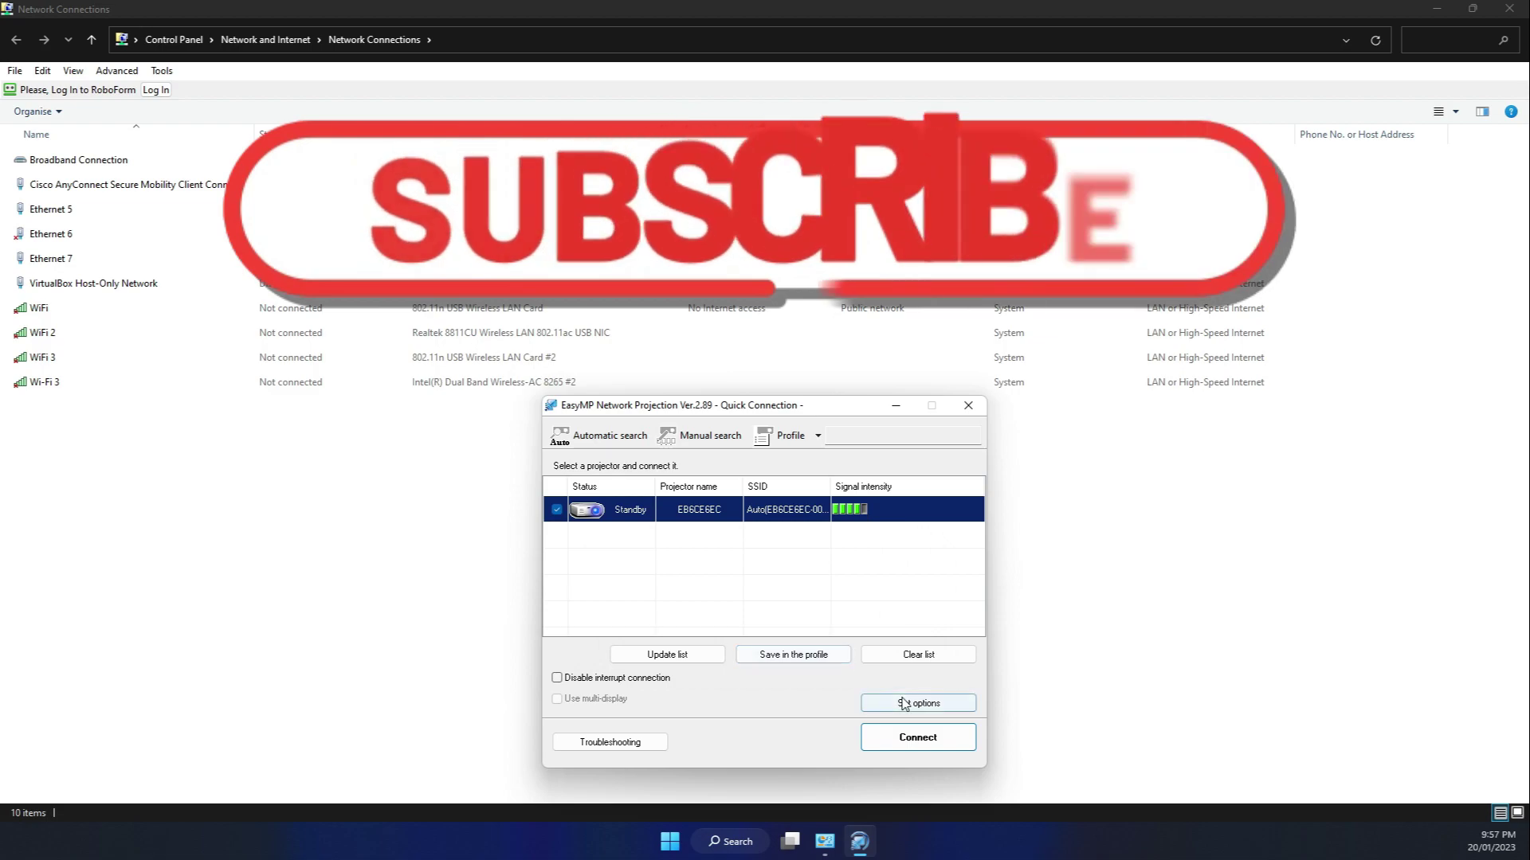
{"action": "left_click", "coordinate": [904, 704]}
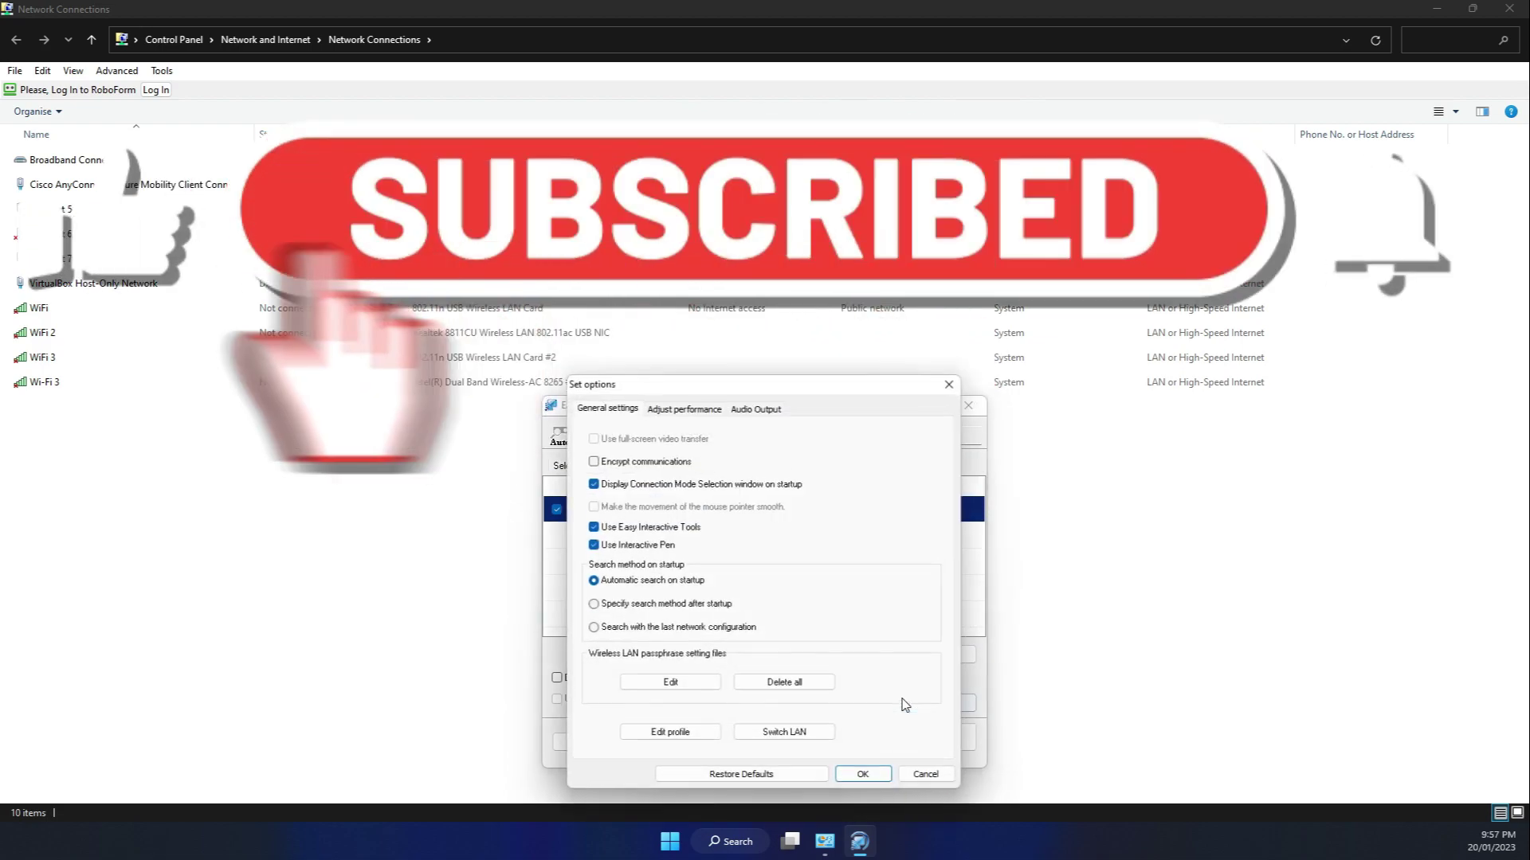
{"action": "left_click", "coordinate": [784, 731]}
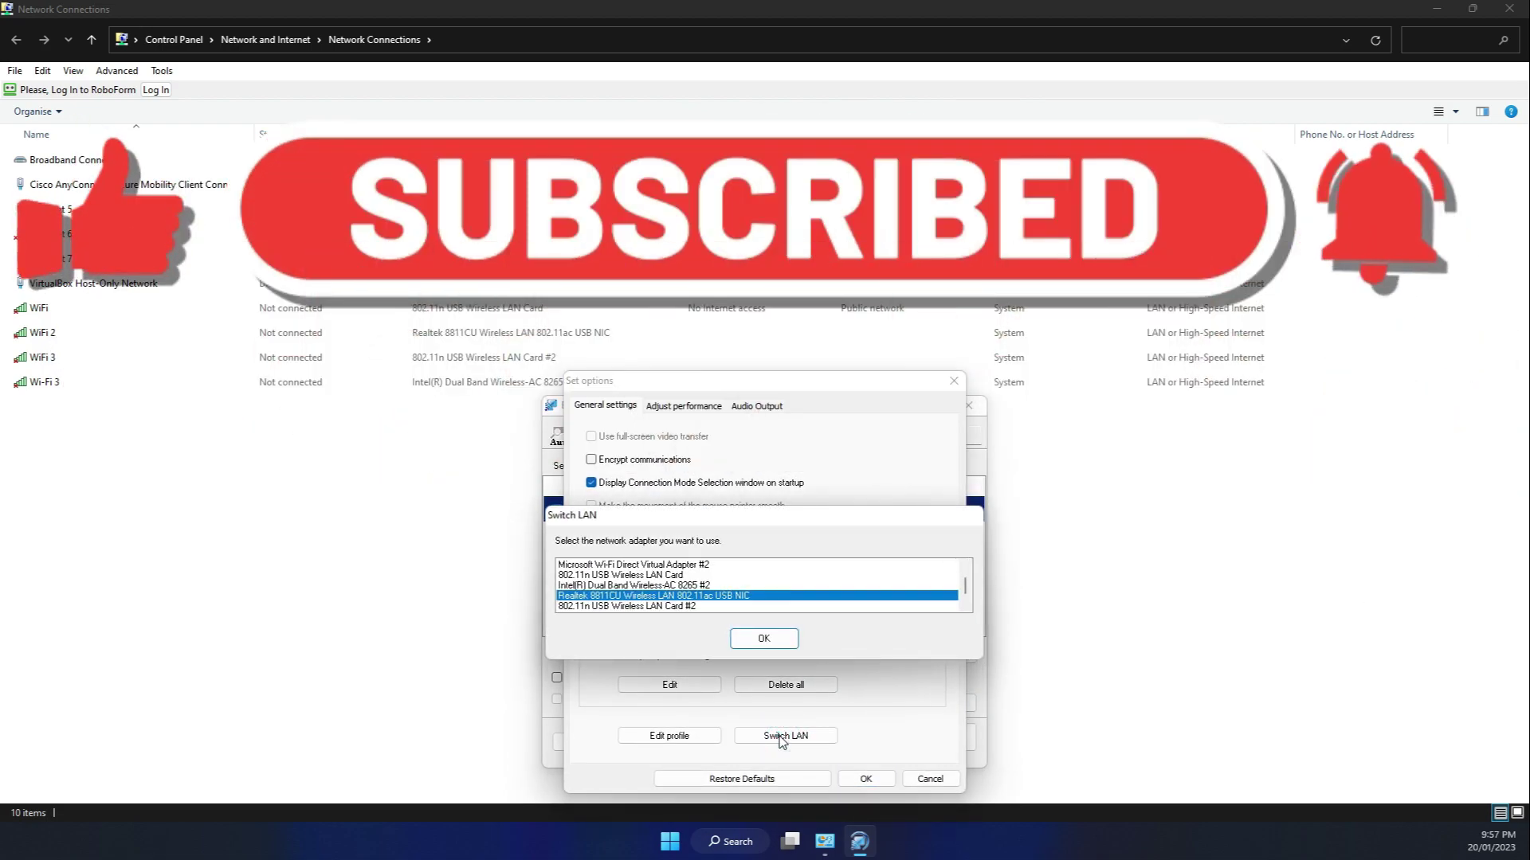